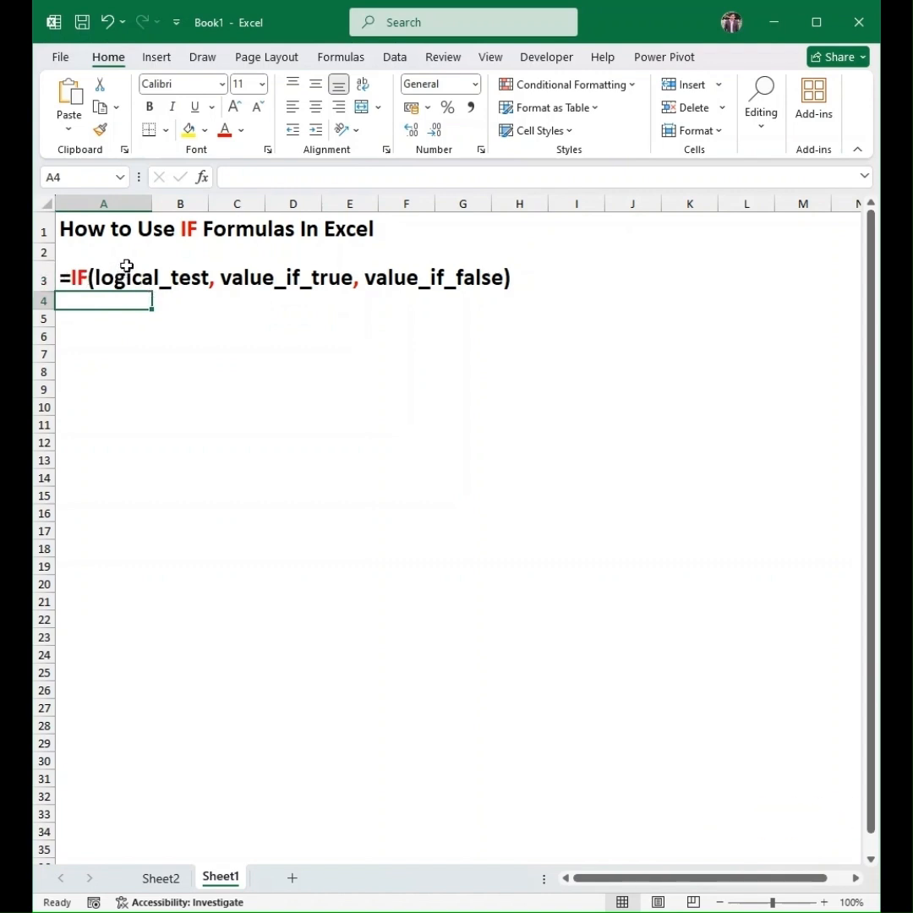
click(87, 274)
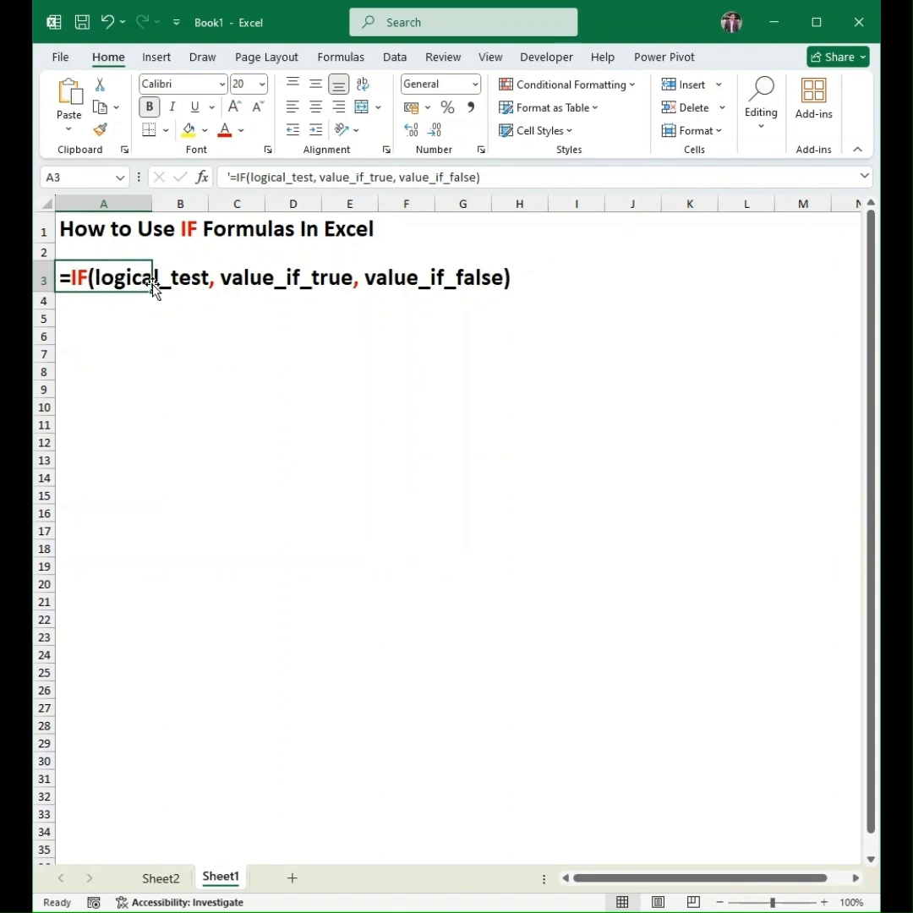
click(179, 389)
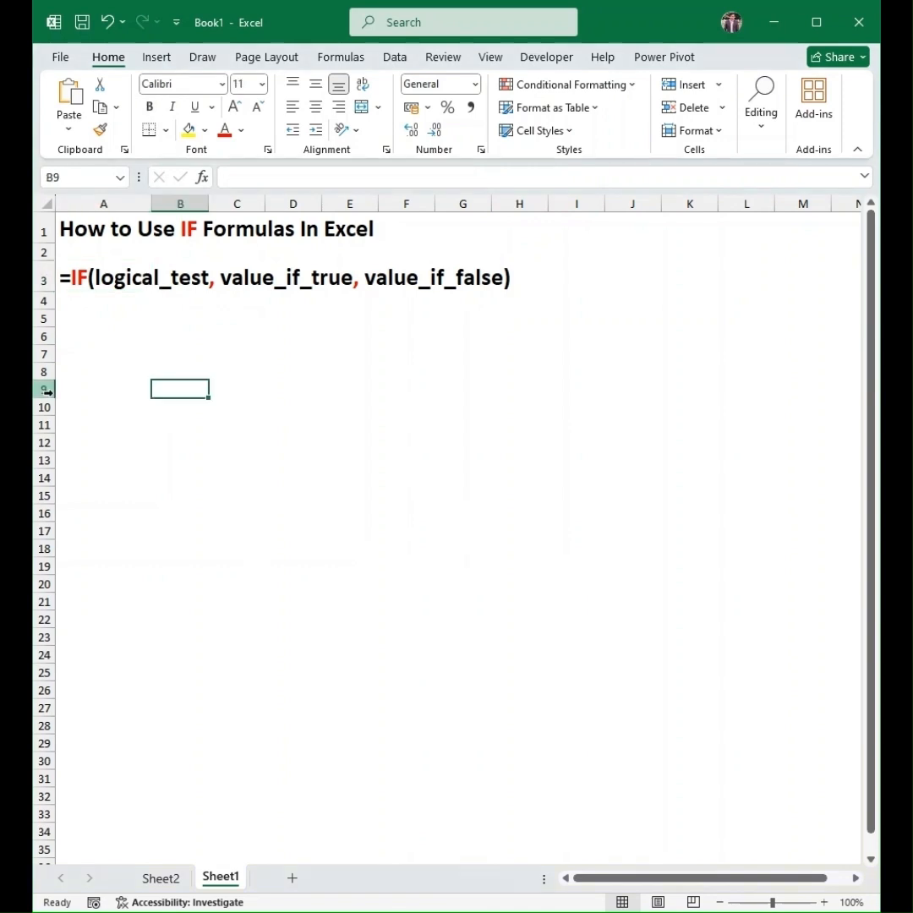
click(126, 283)
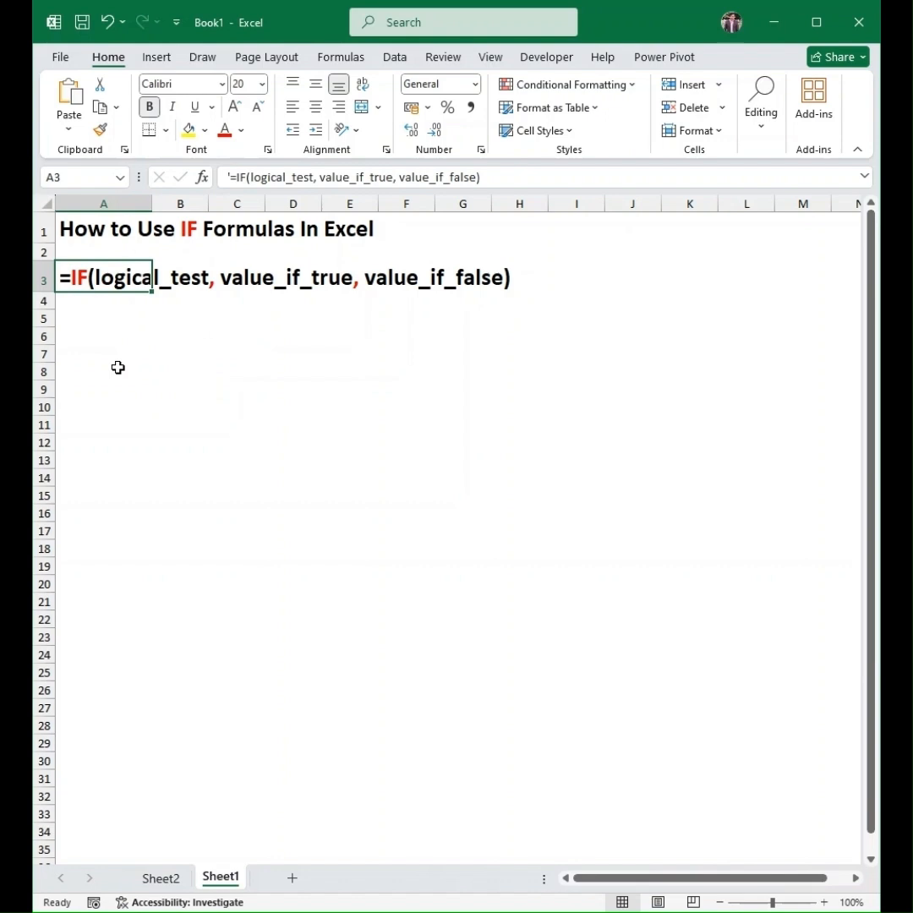
click(347, 279)
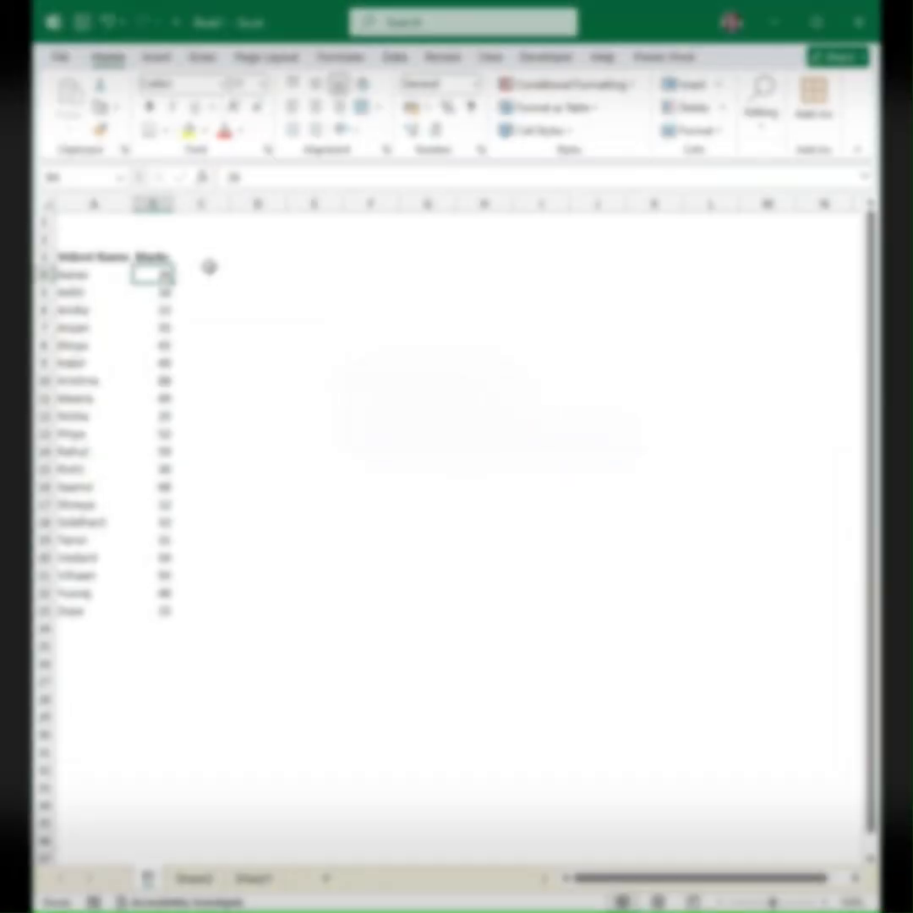
drag(84, 257, 63, 641)
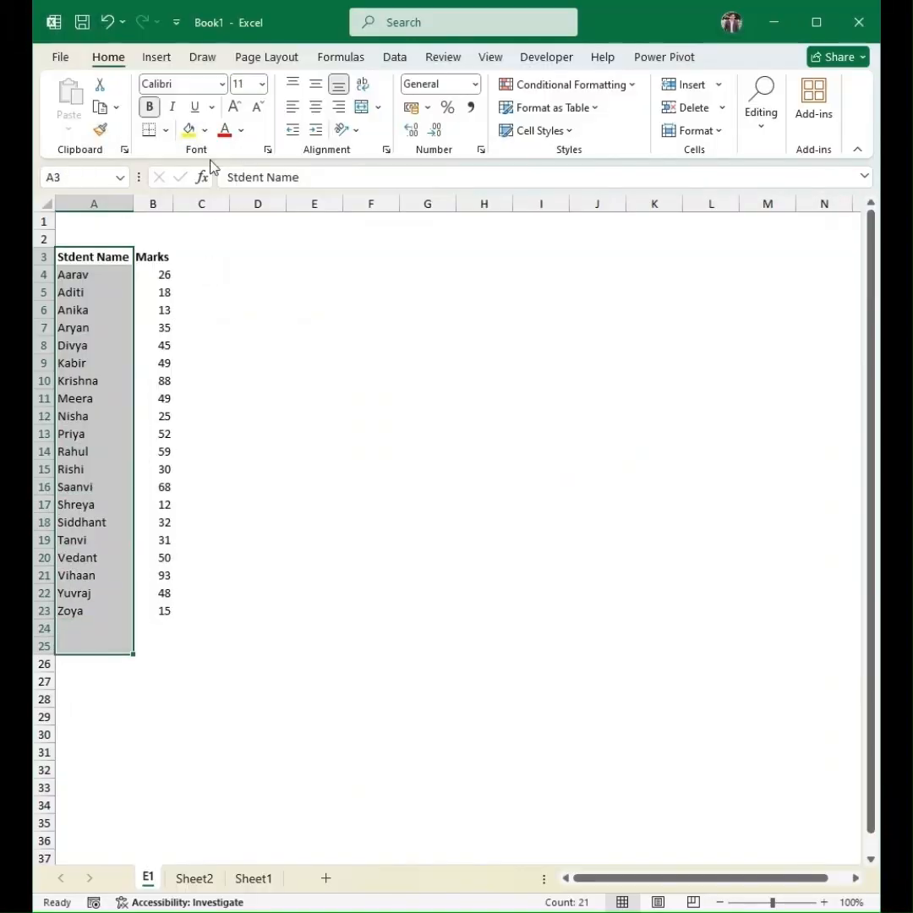
drag(161, 257, 145, 646)
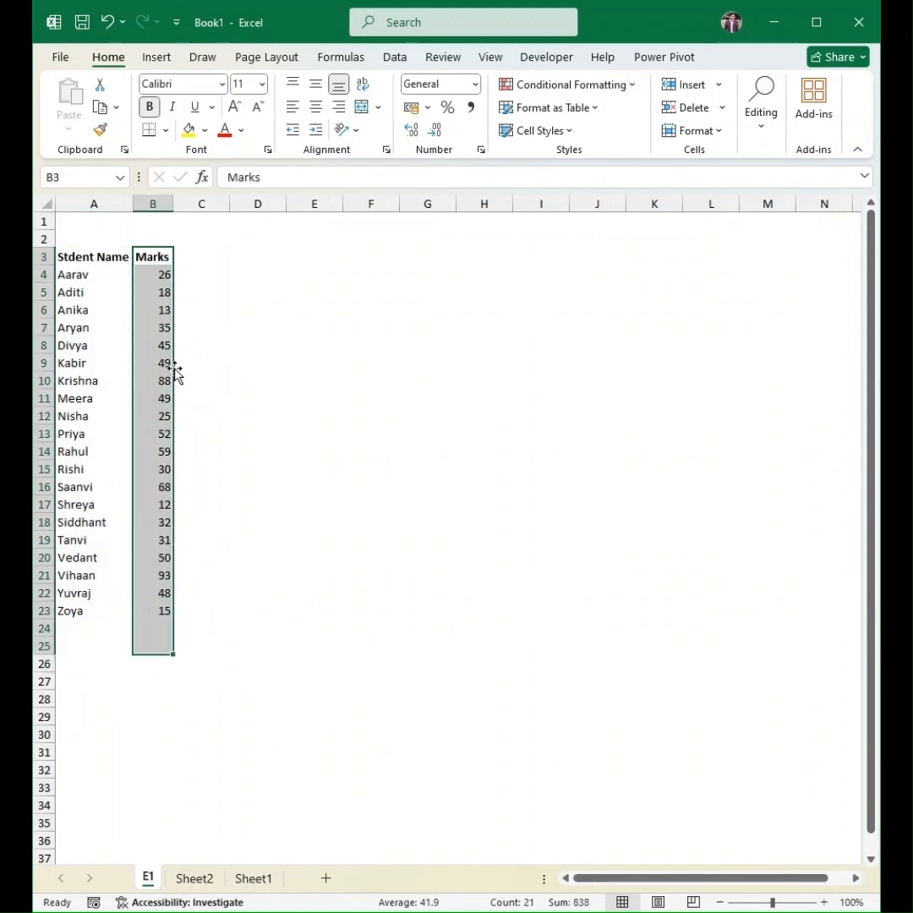
Add the column heading Pass/Fail in C3 and put the pass mark 50 above it in C2.
click(282, 259)
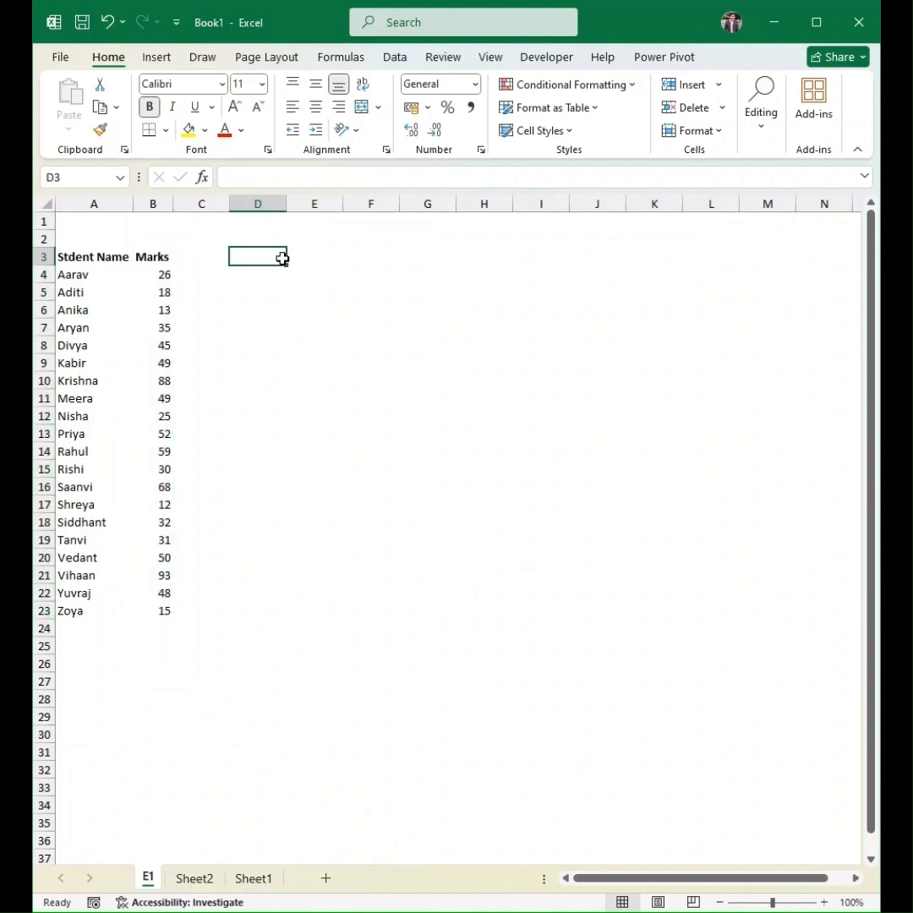
key(Return)
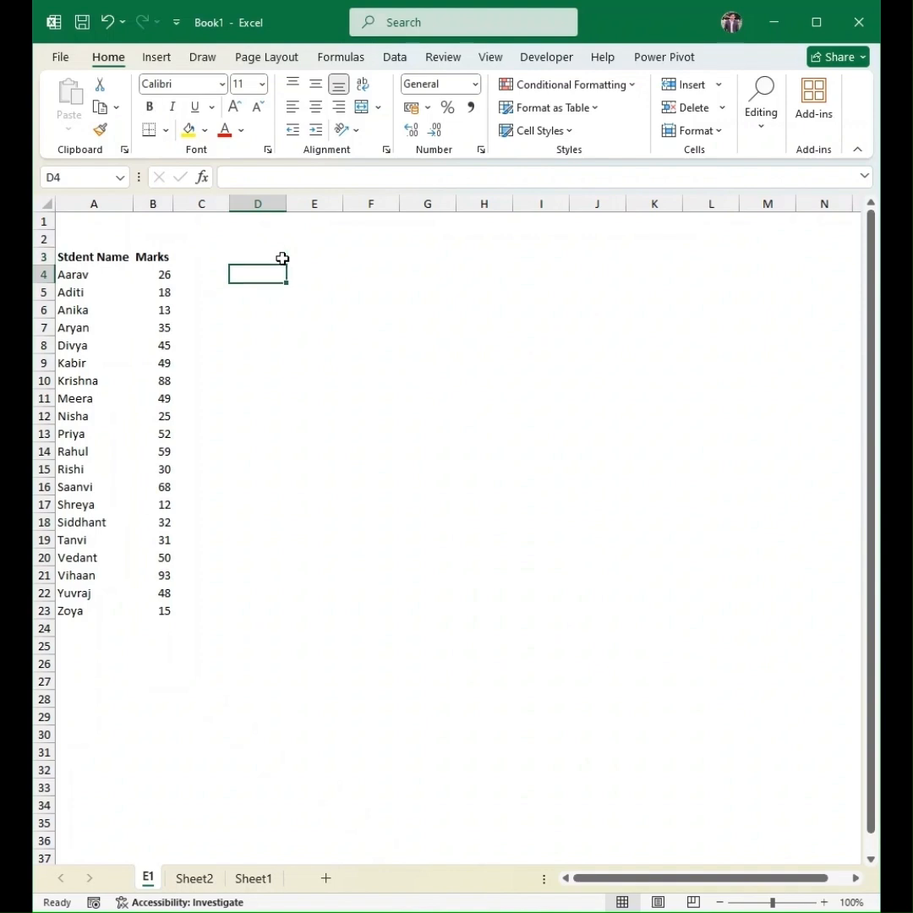
key(Up)
key(Left)
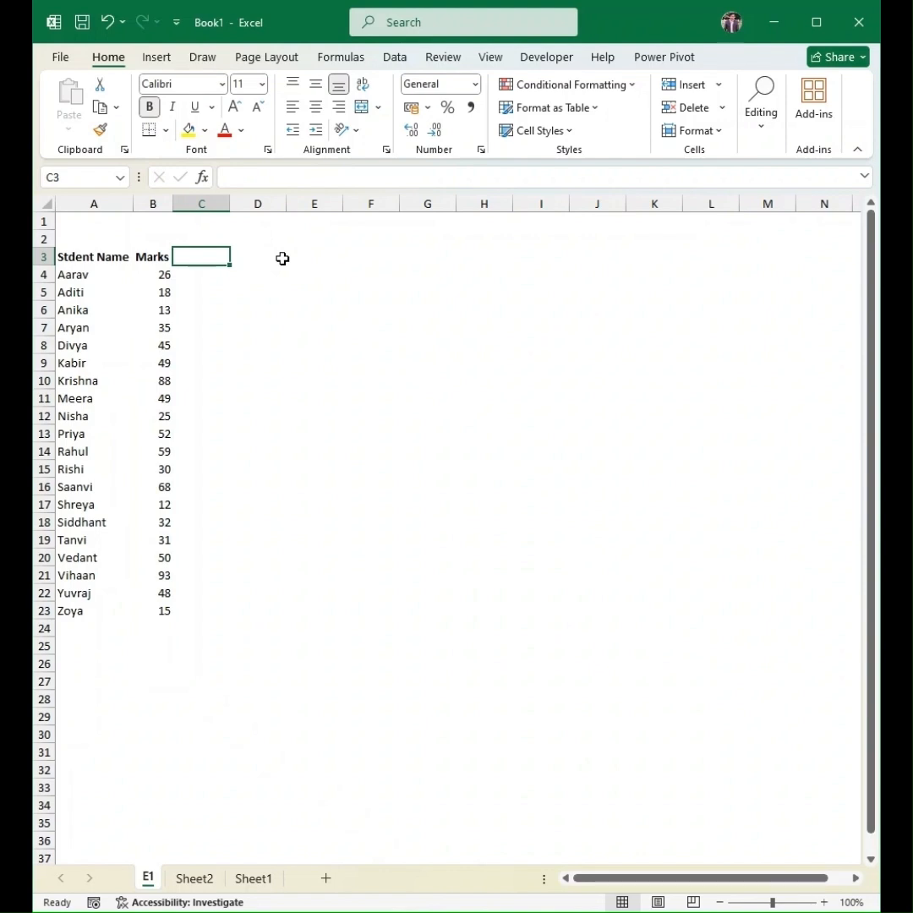
text(Pass/F)
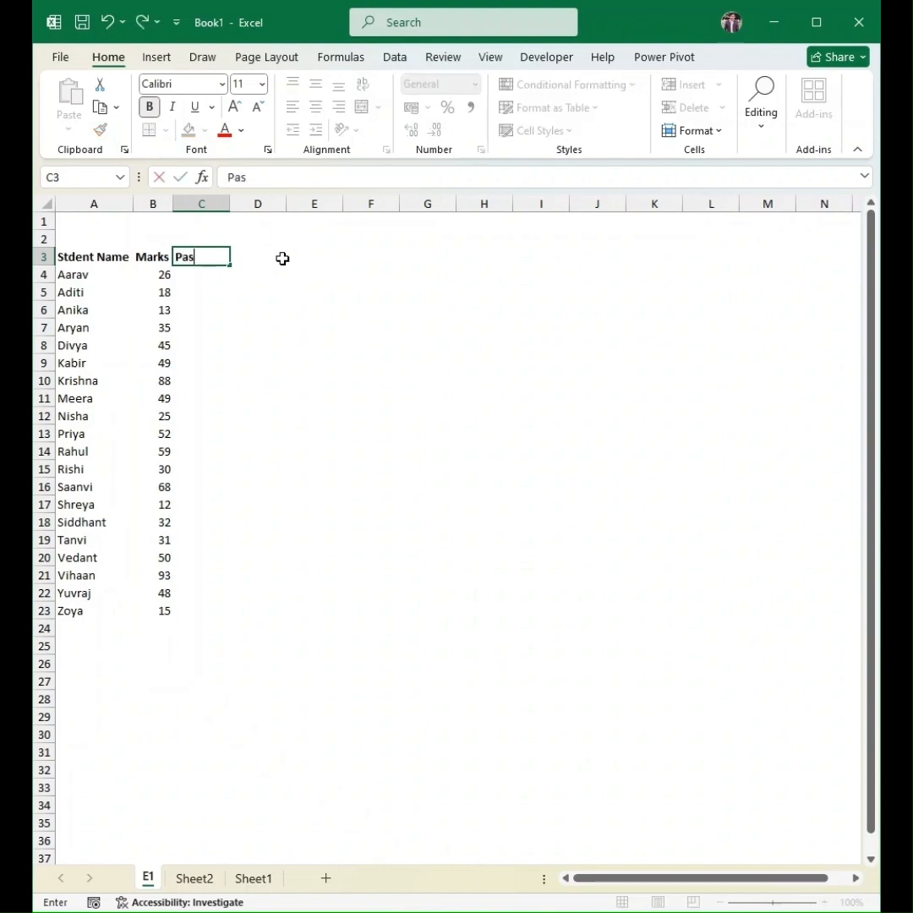
text(ail)
key(Left)
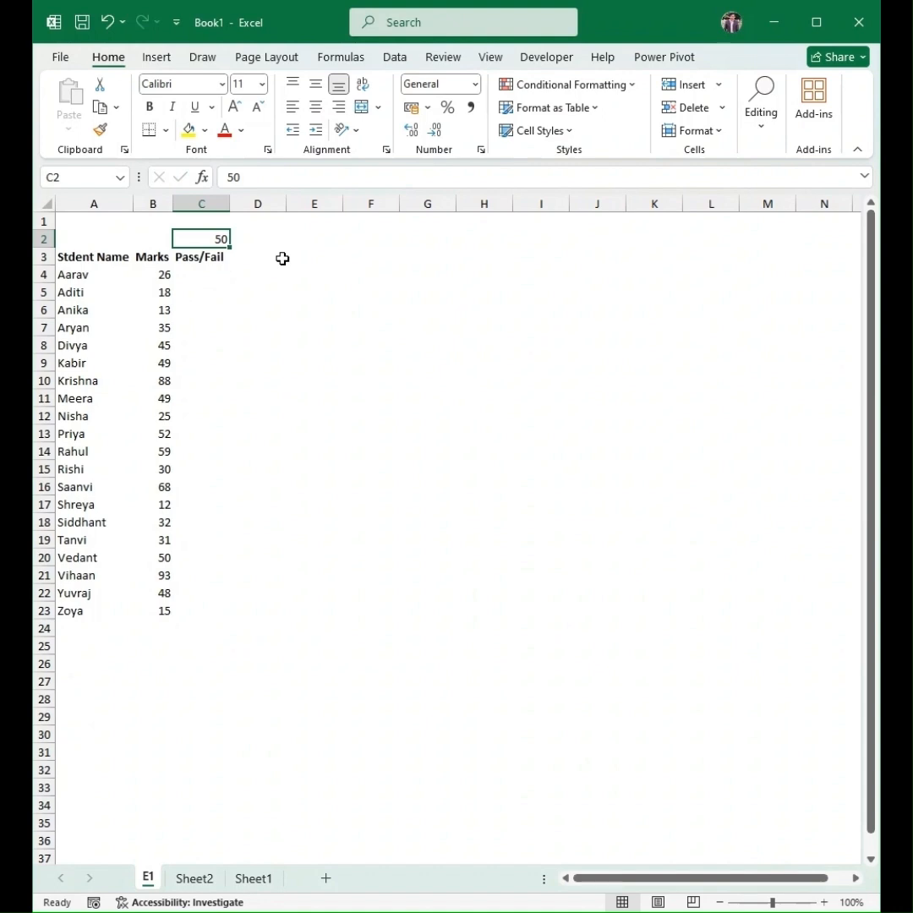
Enter =IF(B4>=50,"Pass","Fail") in C4 to grade the first student's marks.
key(Down)
key(Down)
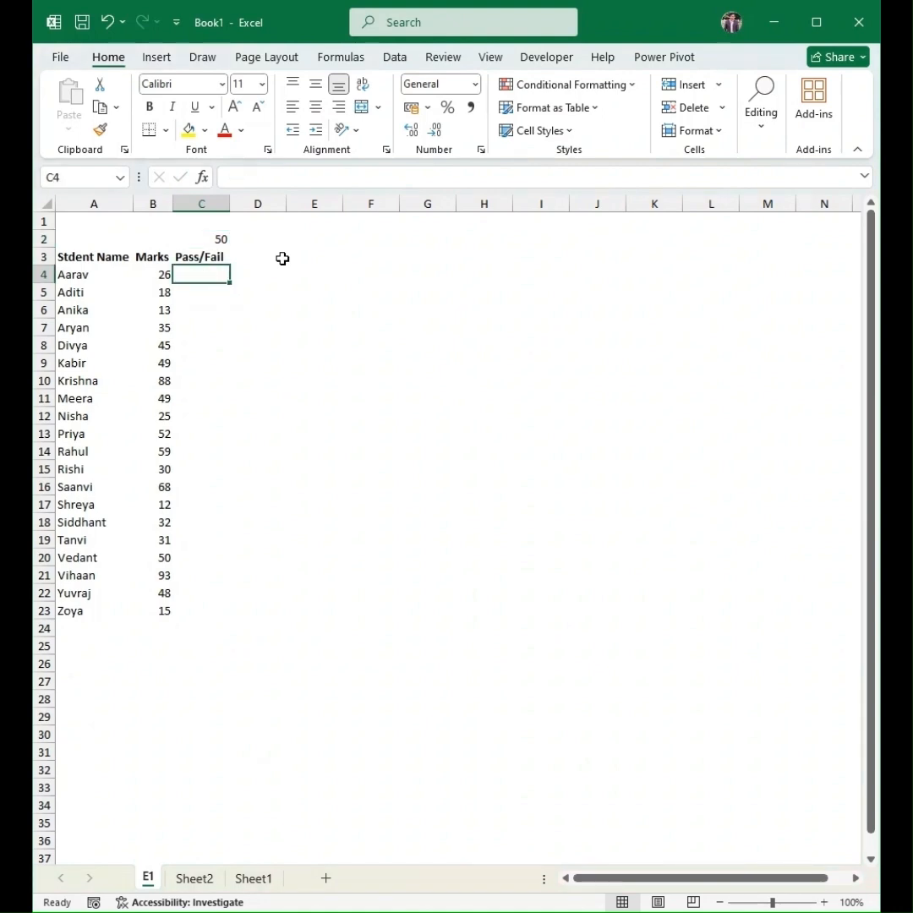
text(=)
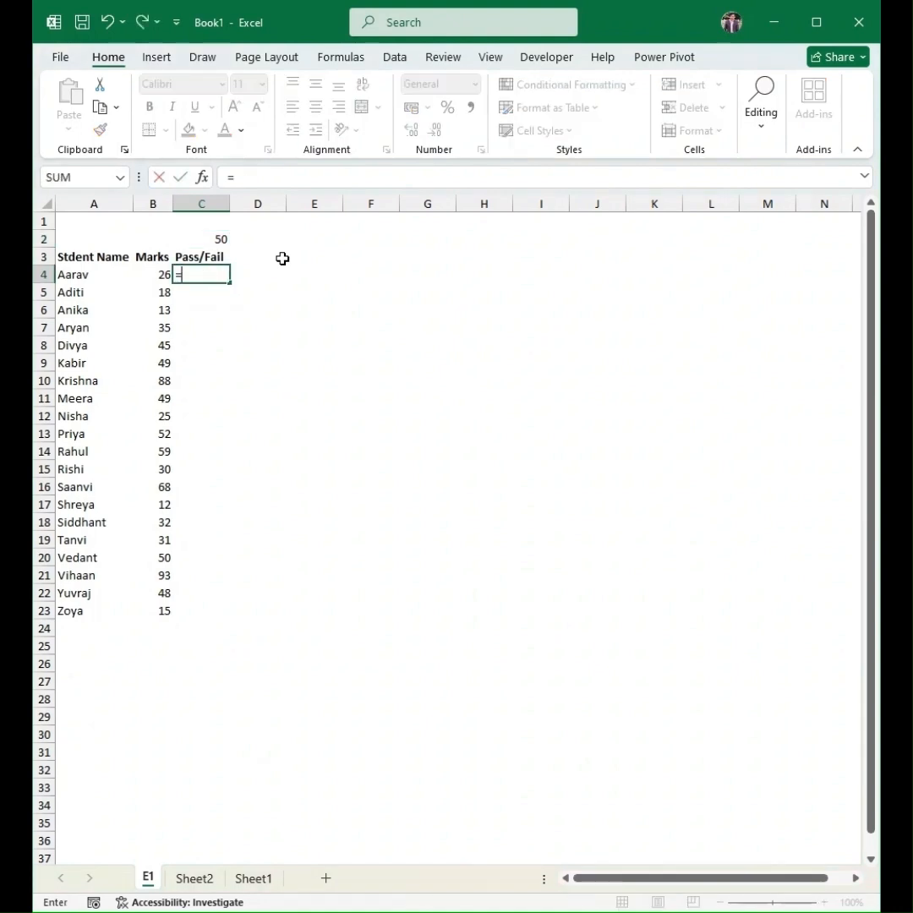
text(IF()
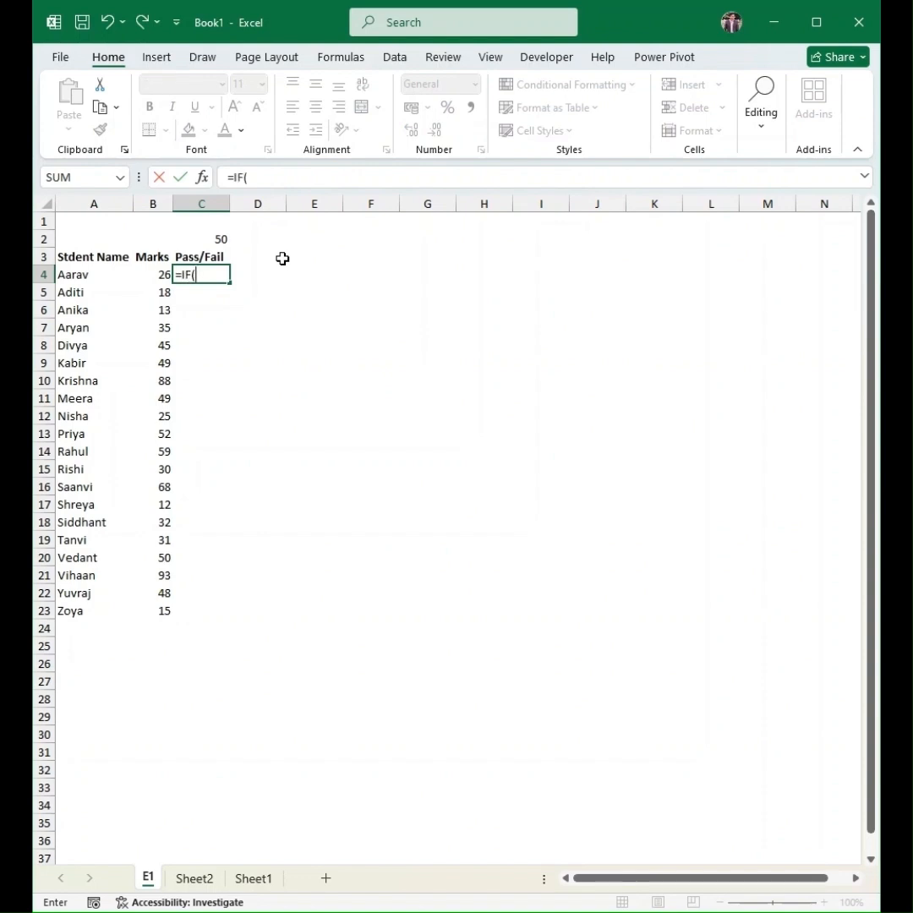
key(Left)
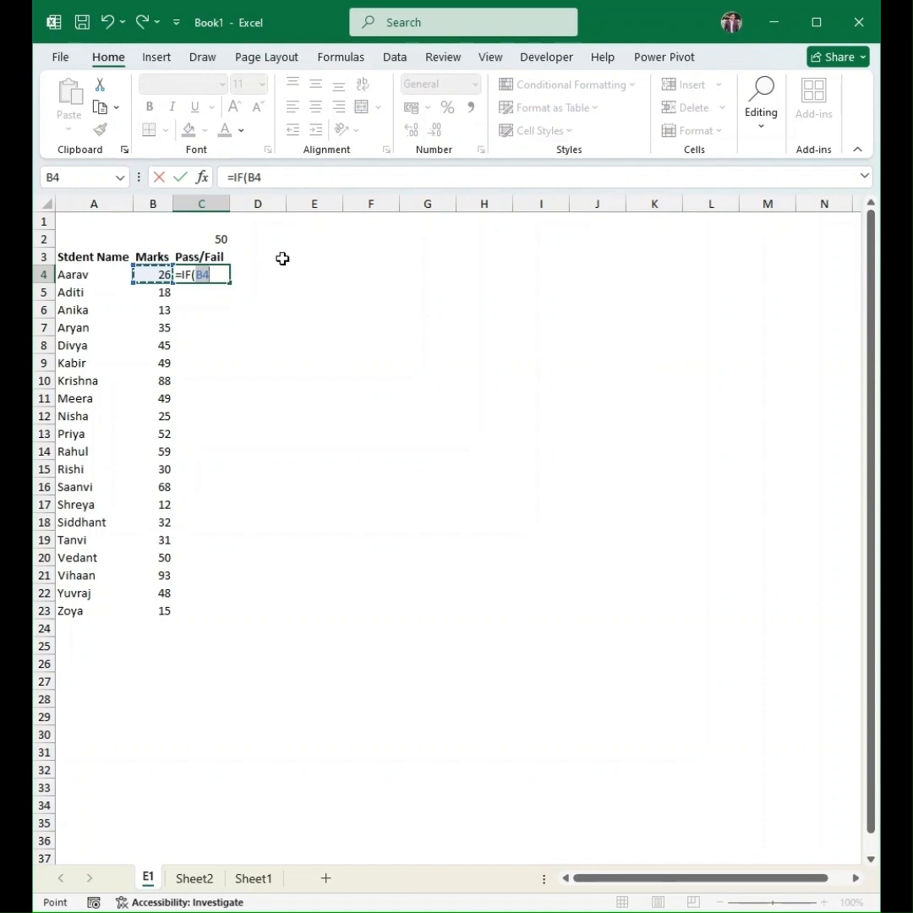
text(>=)
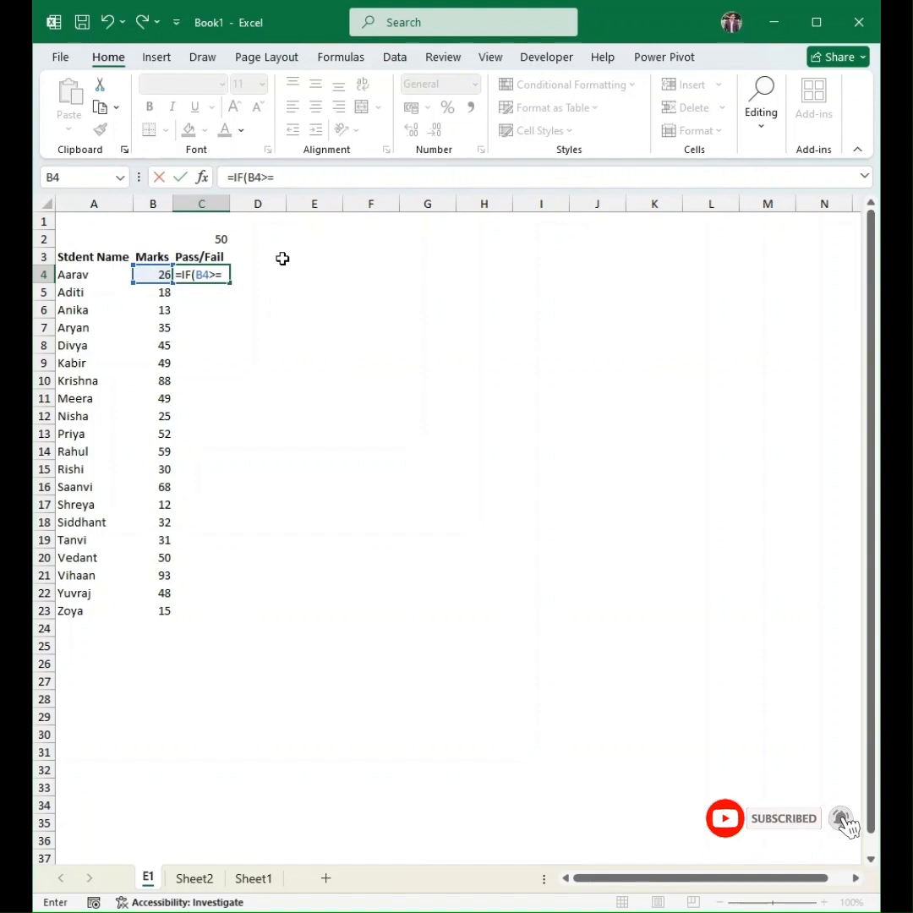
text(50,)
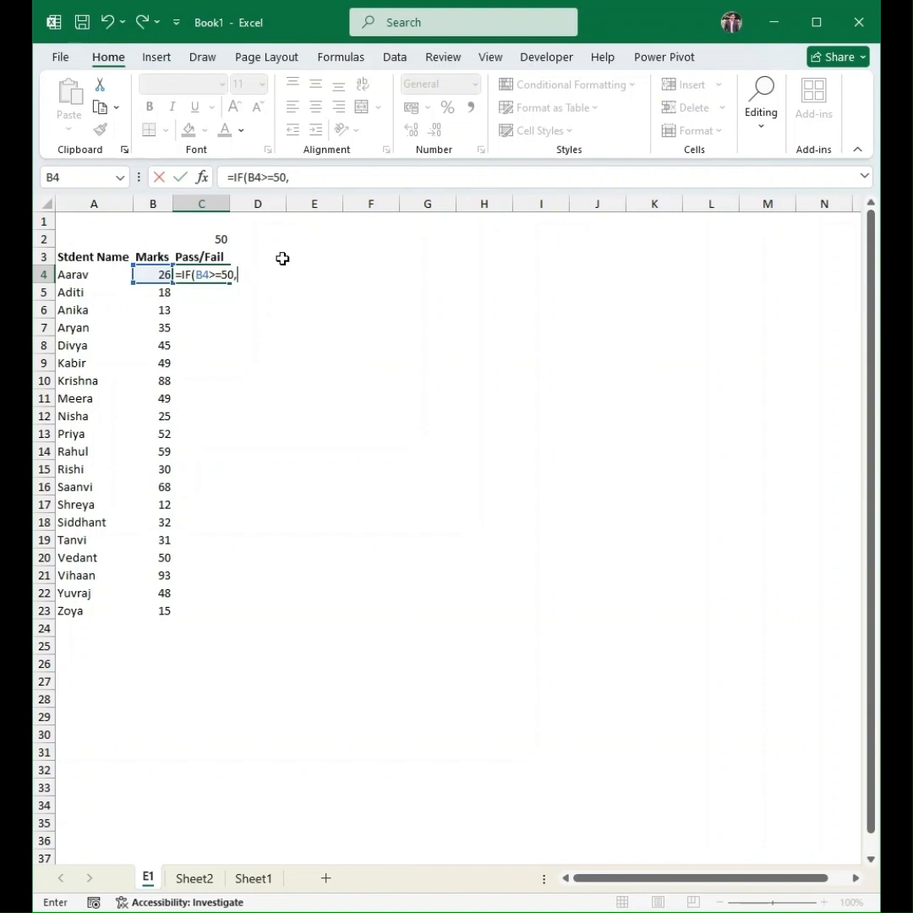
text("Pass")
text(,")
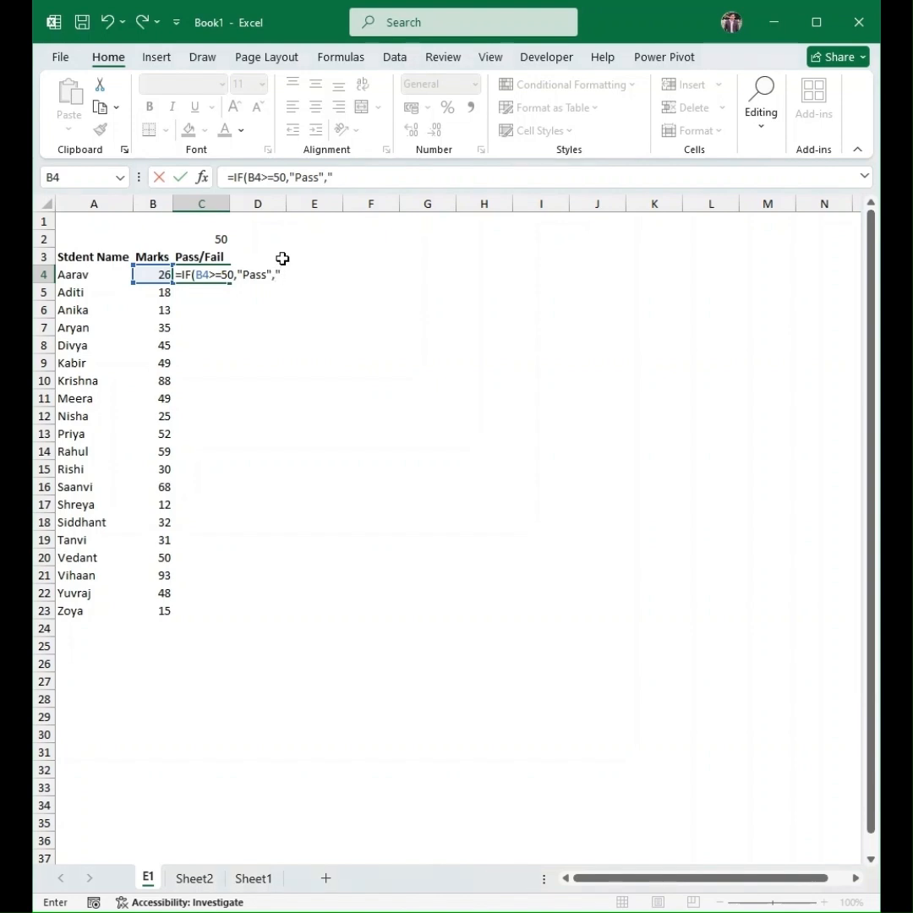
text(Fail"))
key(Return)
Copy the IF formula from C4 to every student row in the Pass/Fail column, down to C23.
key(Up)
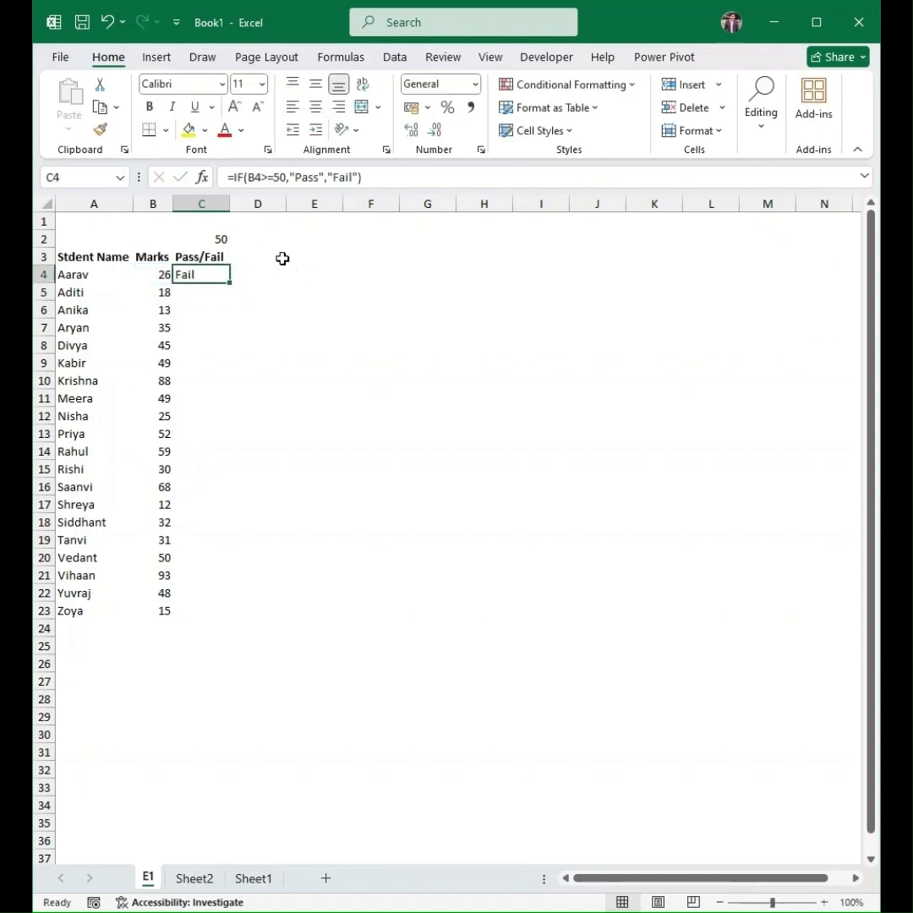
key(ctrl+c)
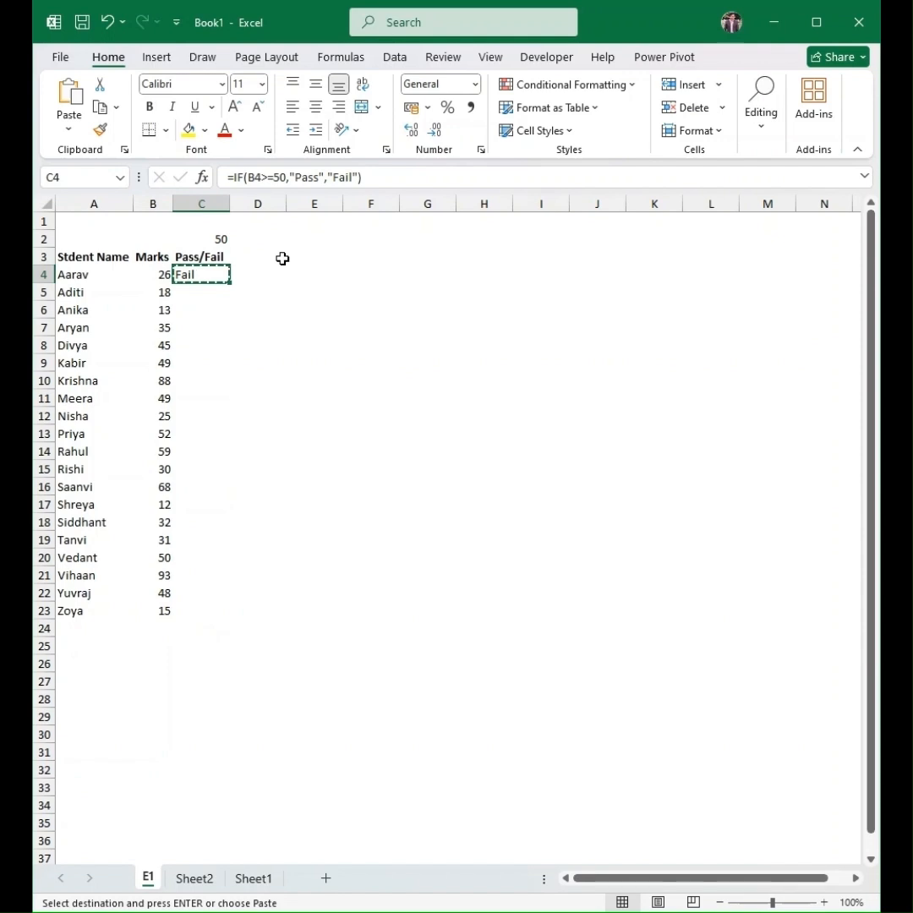
key(Left)
key(ctrl+Down)
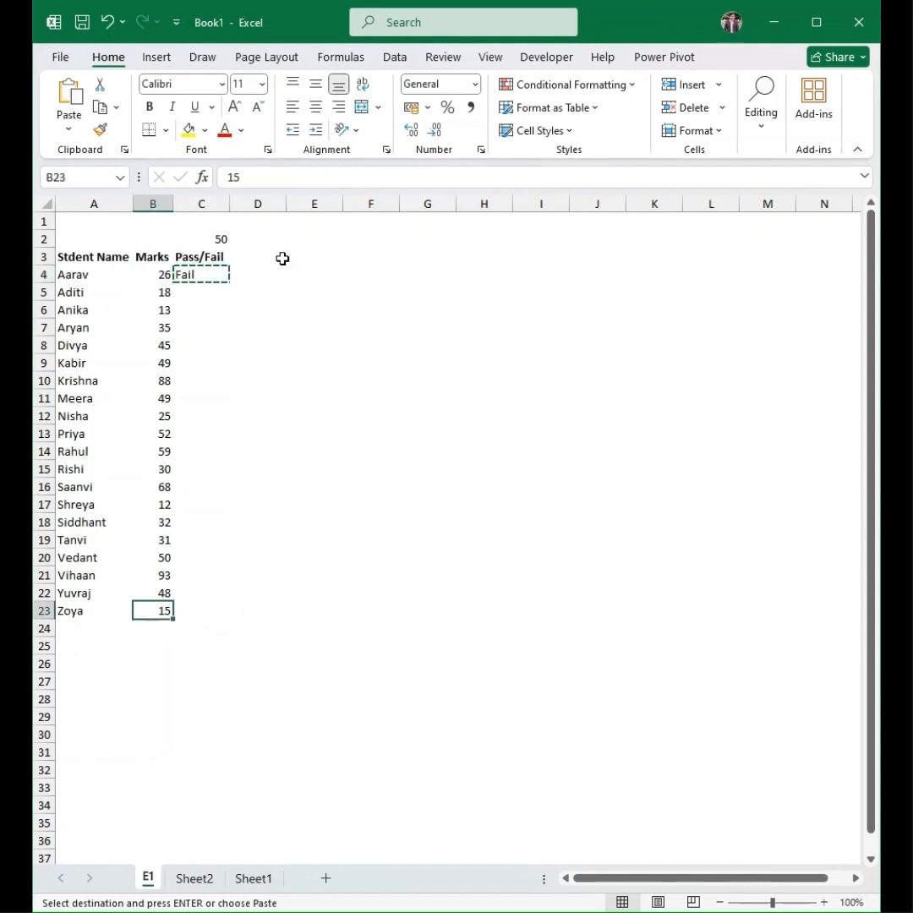
key(Right)
key(ctrl+shift+Up)
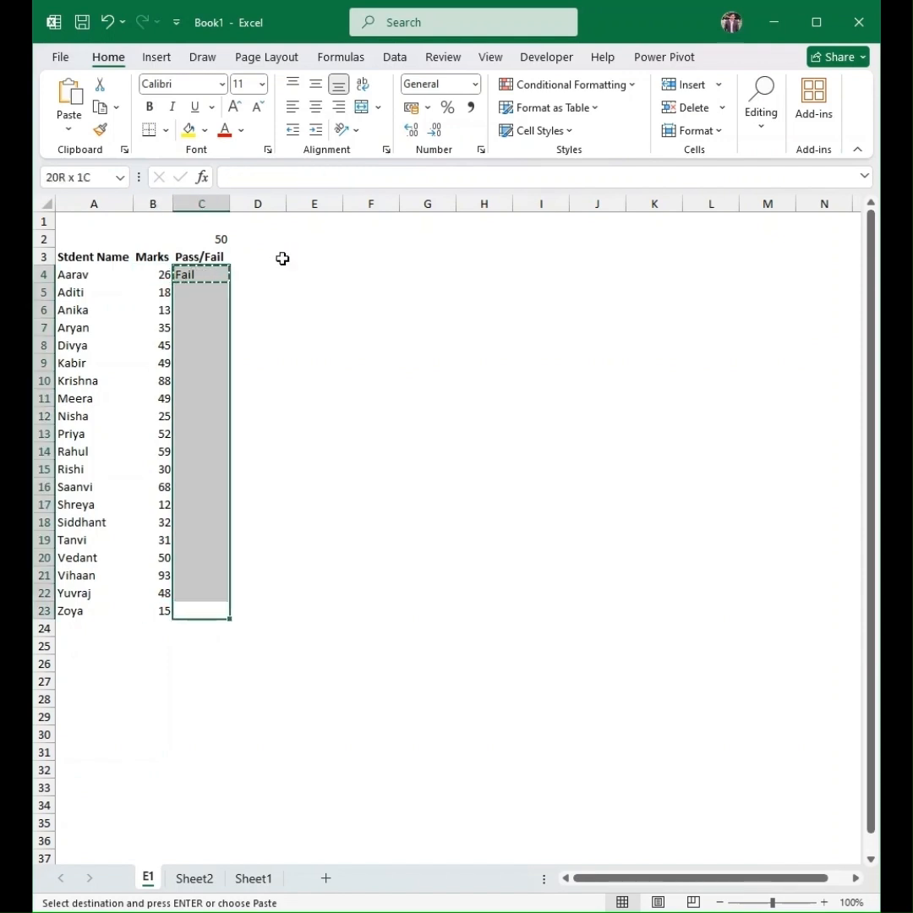
key(ctrl+v)
key(Up)
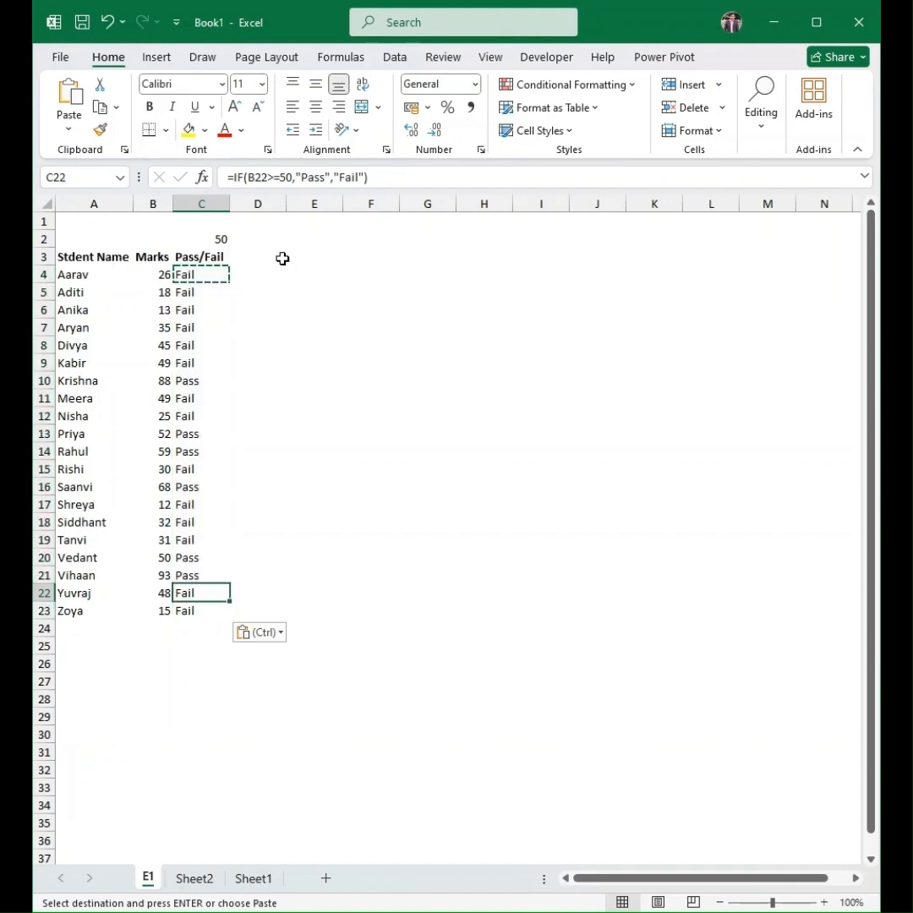
key(ctrl+Up)
key(Down)
key(Down)
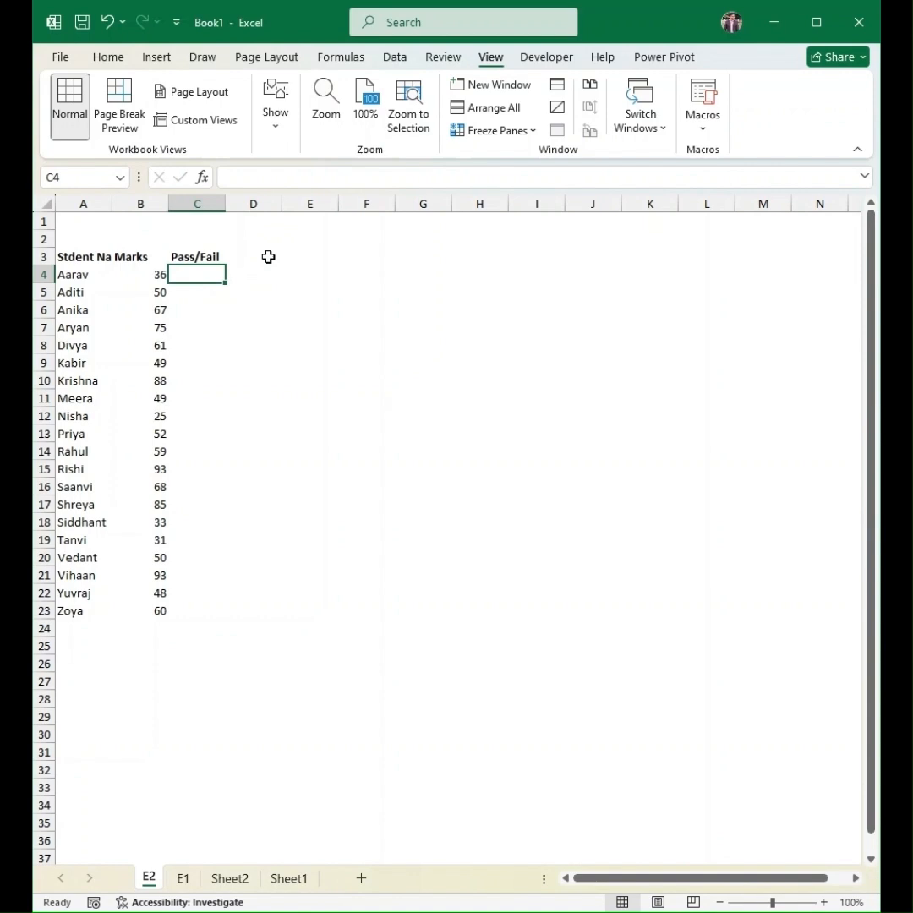
Start a grade key beside the E2 sheet's marks table with 80 in E5 and grade A in F5.
click(328, 289)
text(80)
key(Tab)
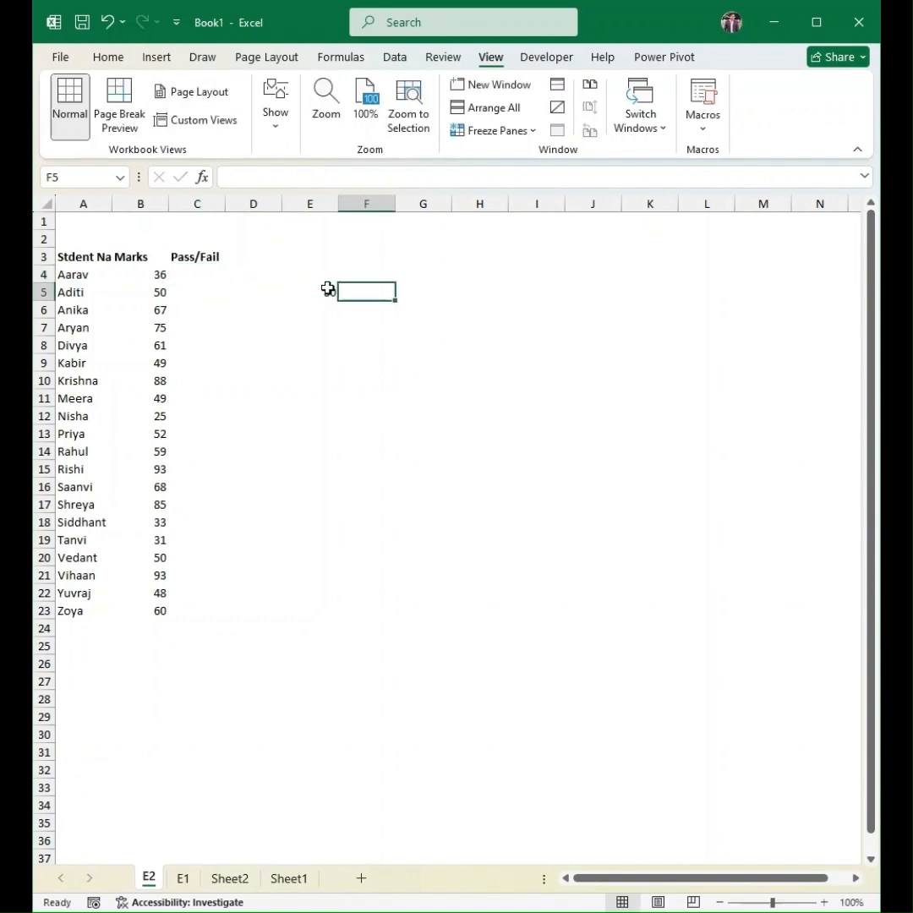
text(A)
key(Down)
Add the range 50-80 in E6 with grade B in F6 to the grade key.
key(Left)
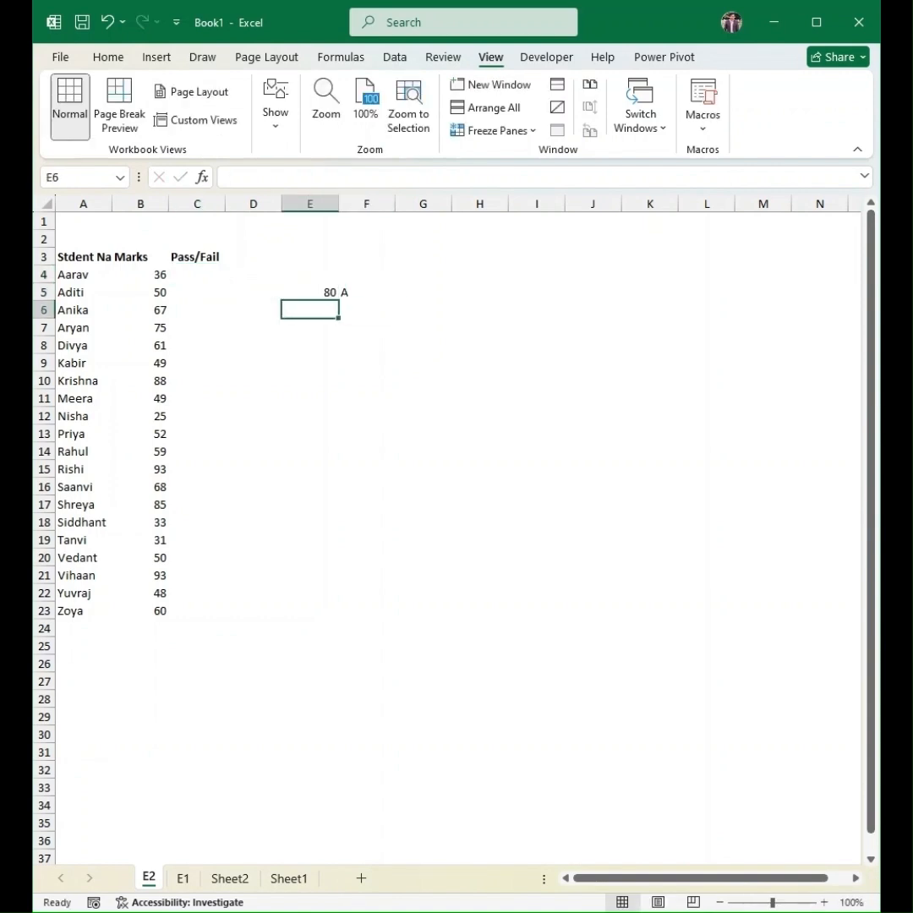
text(50)
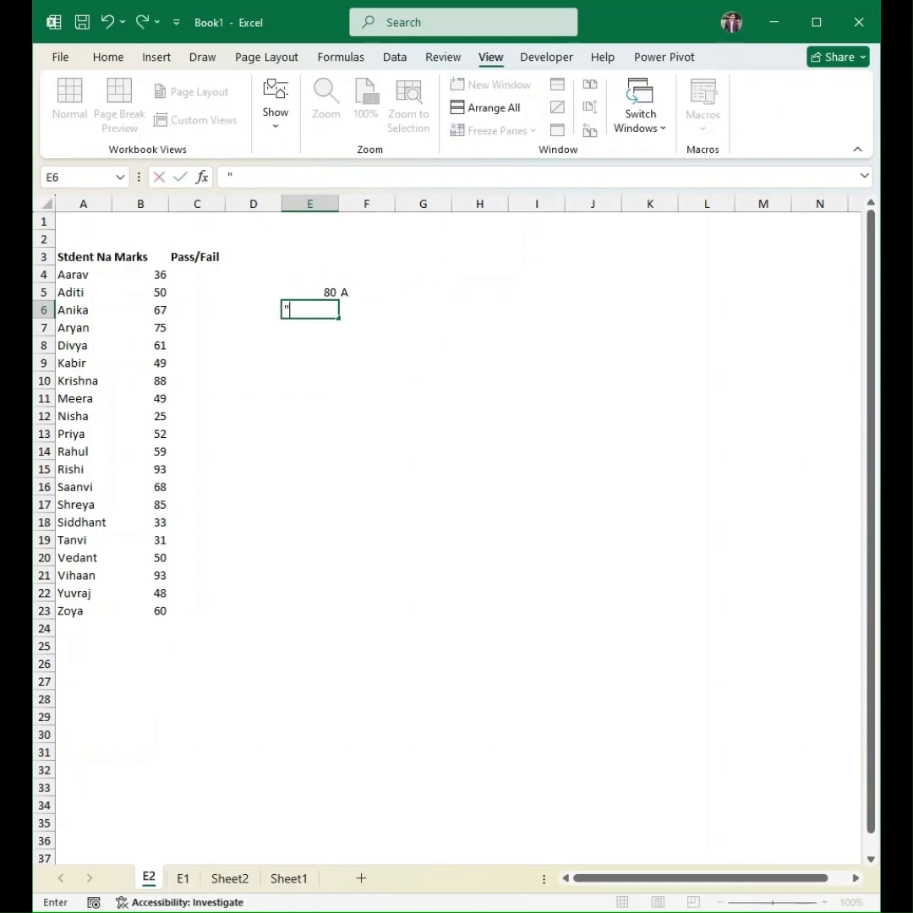
text(-80)
key(Tab)
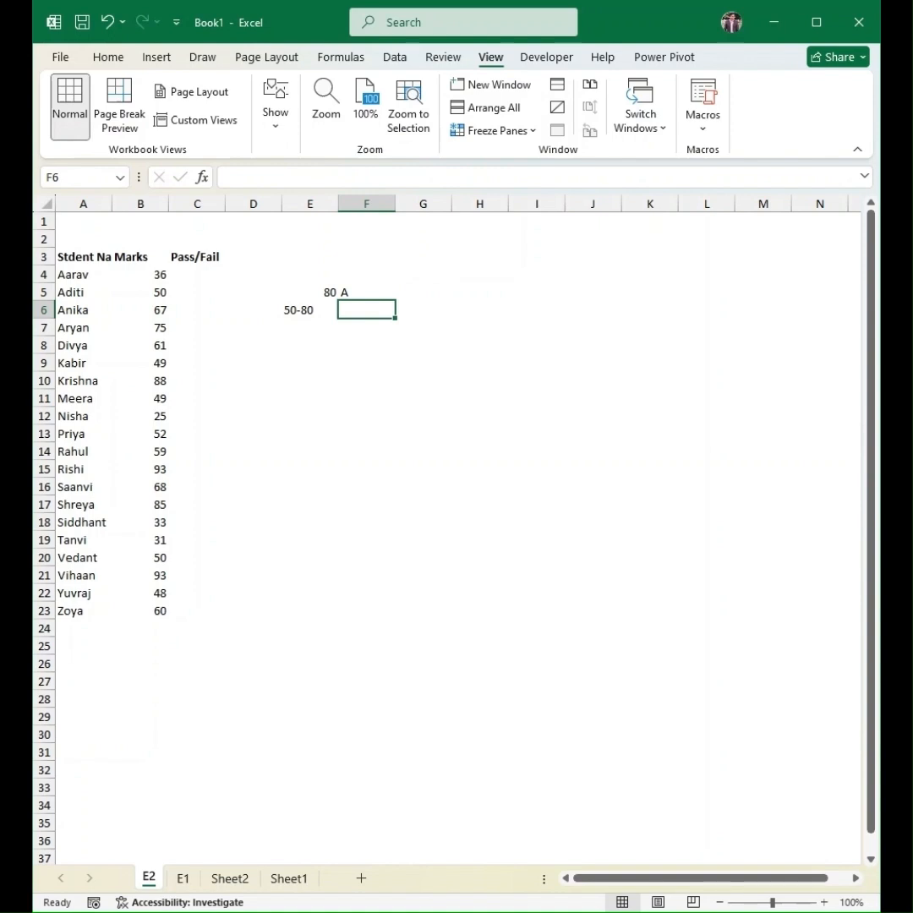
text(B)
key(Return)
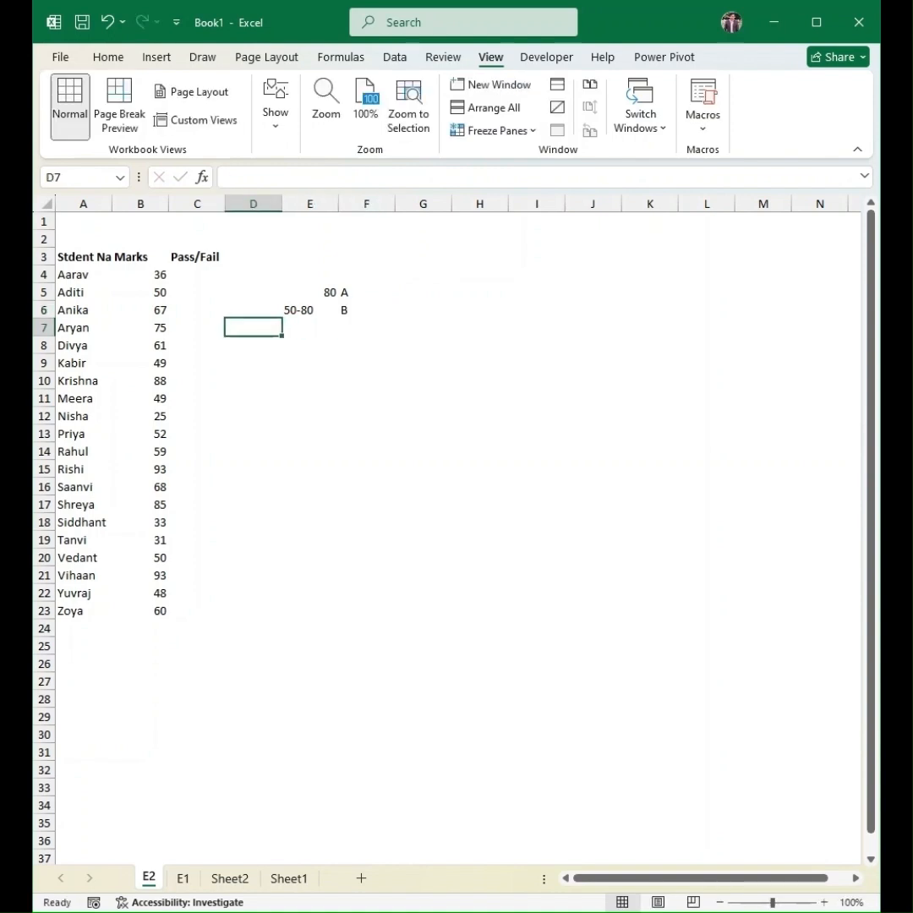
Complete the grade key with <50 in E7 and grade C in F7.
key(Tab)
text(<50)
key(Tab)
key(Tab)
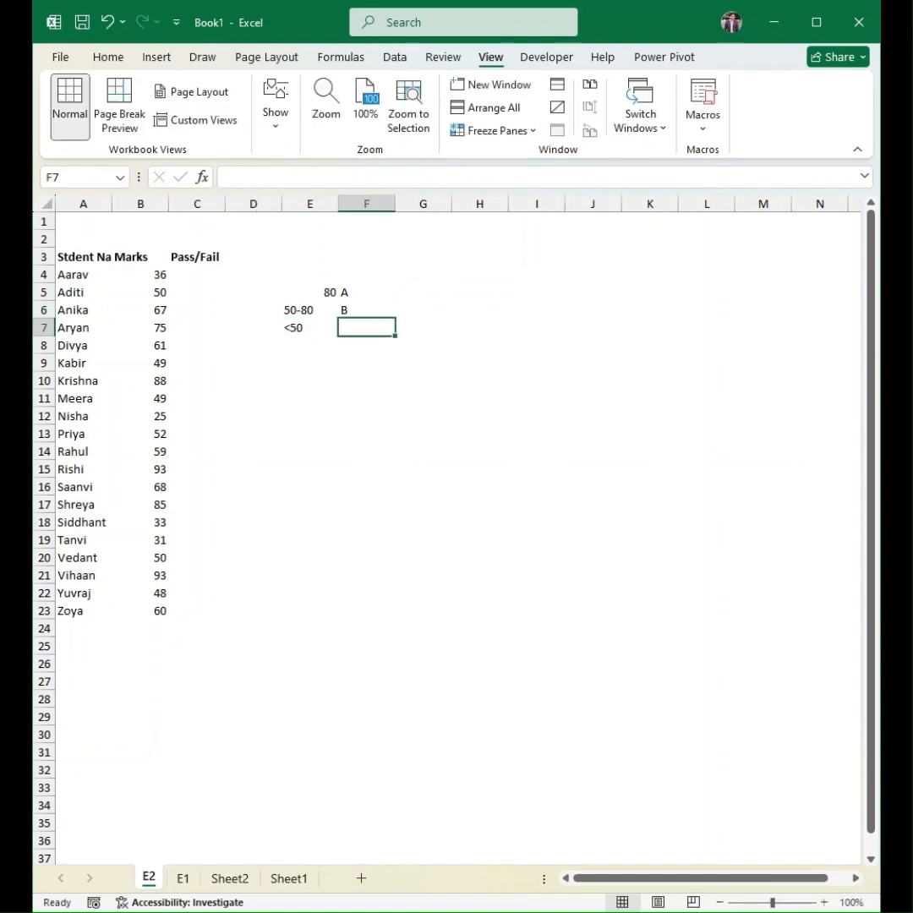
text(C)
key(Return)
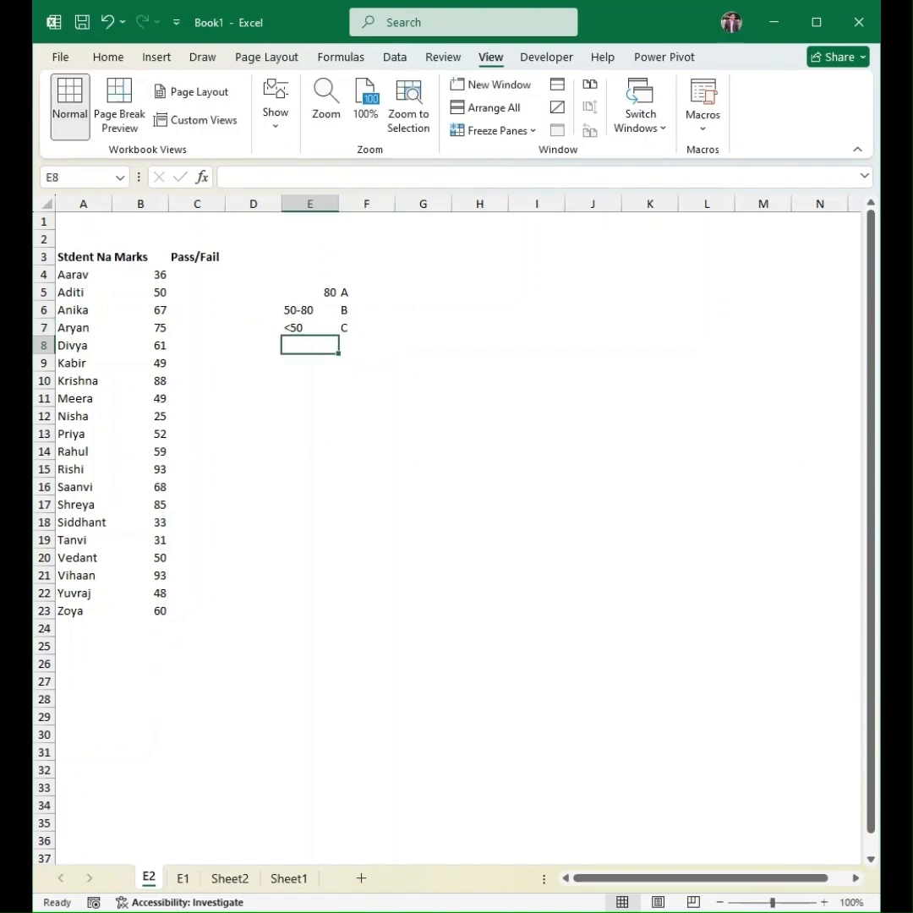
key(Up)
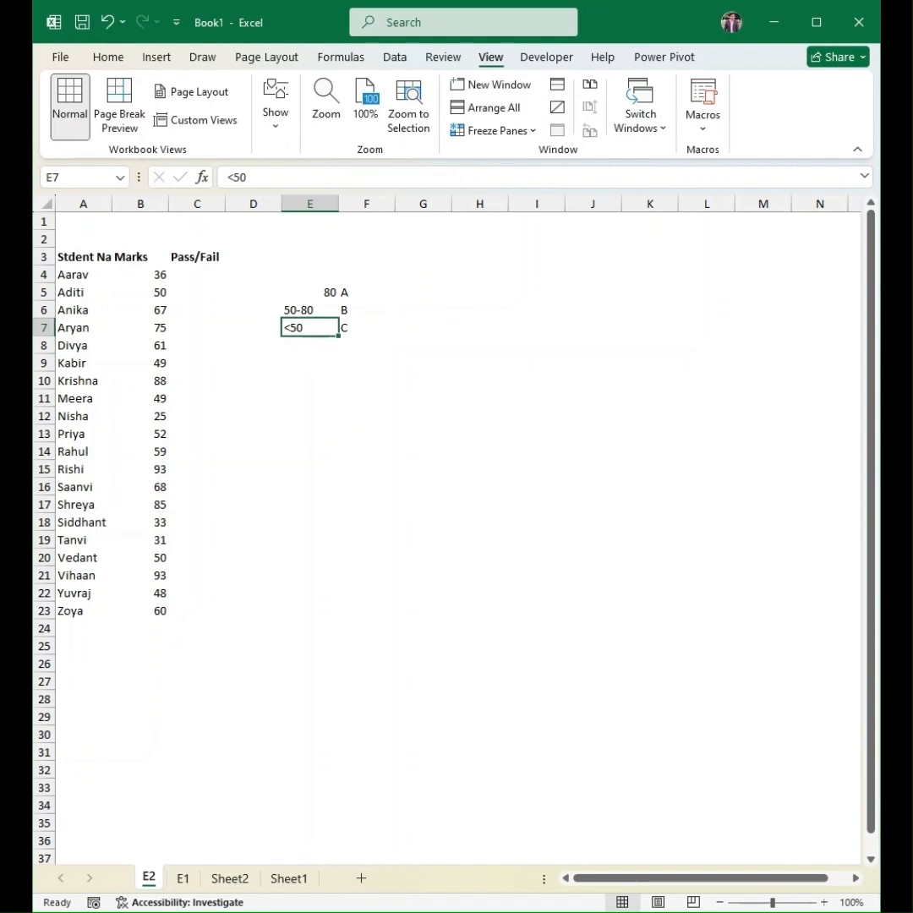
key(shift+Right)
key(shift+Up)
key(shift+Up)
Begin an IF formula in C4 that tests B4>80 and returns "A" when true.
key(Left)
key(Left)
key(Left)
key(Right)
key(Up)
key(Up)
key(Up)
key(Up)
key(Down)
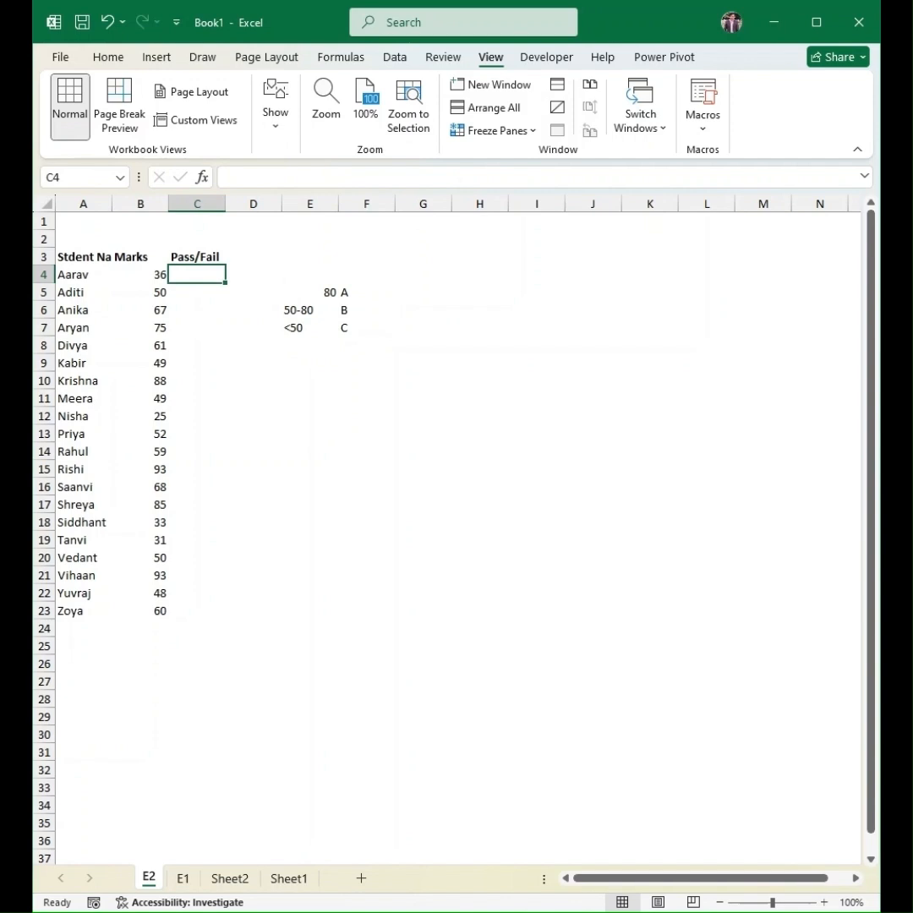
text(=if)
key(Tab)
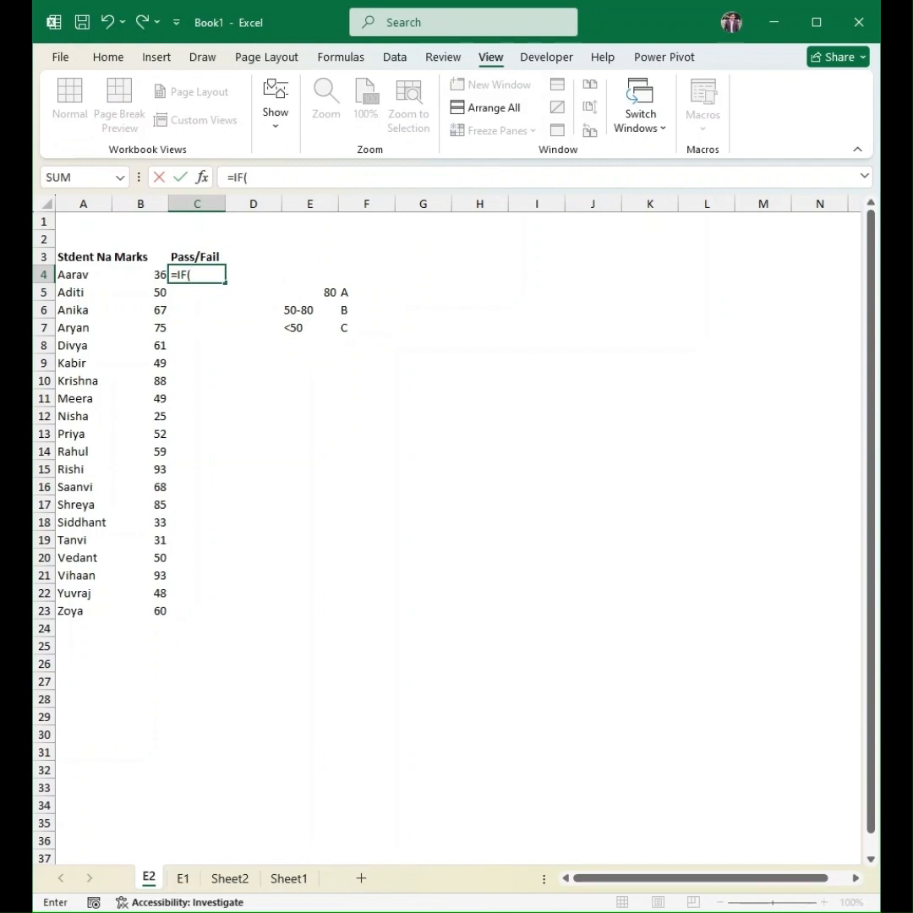
key(Left)
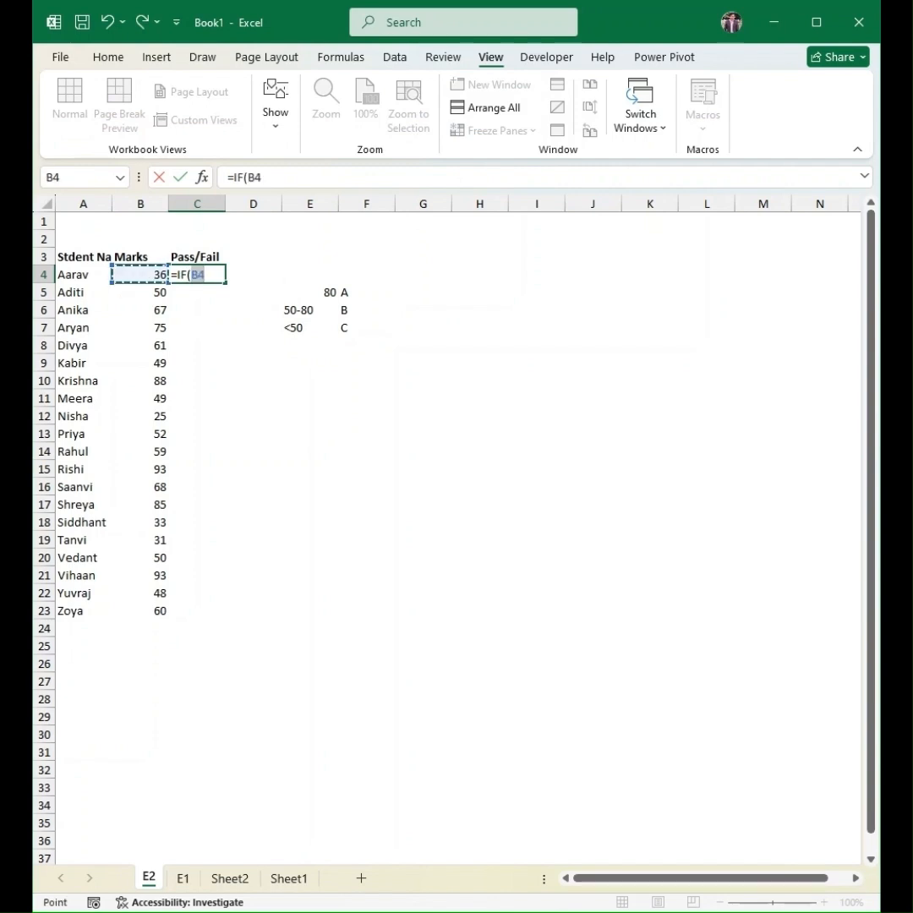
text(>)
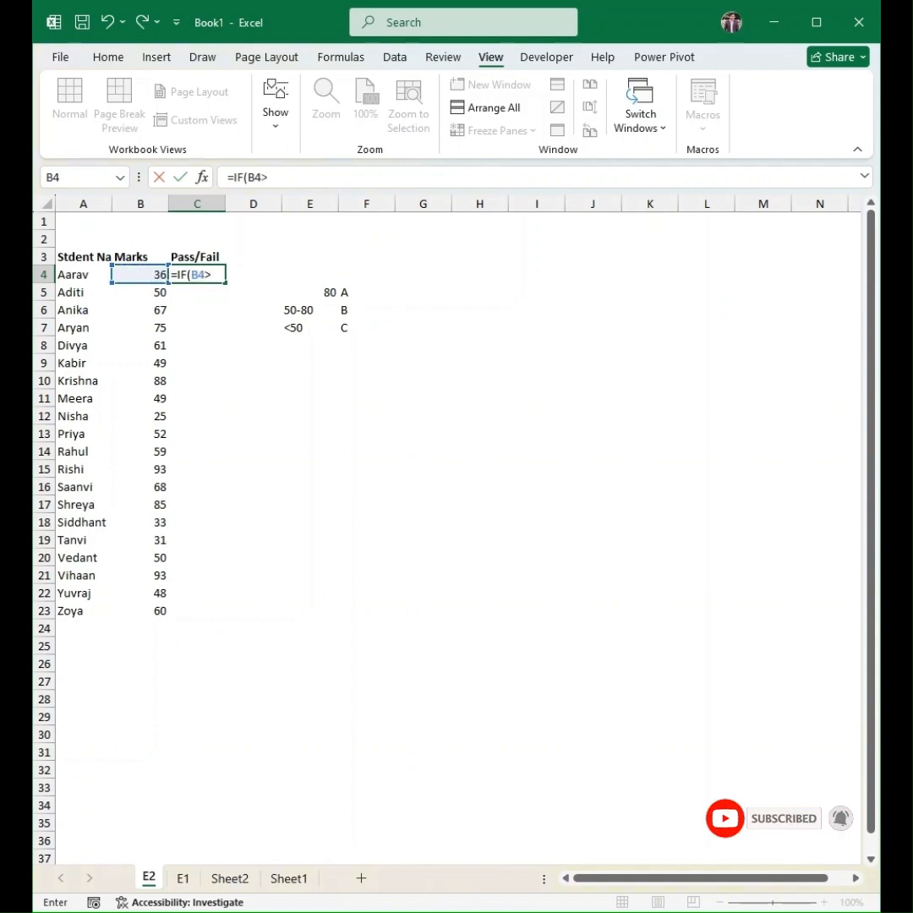
text(80,"A",)
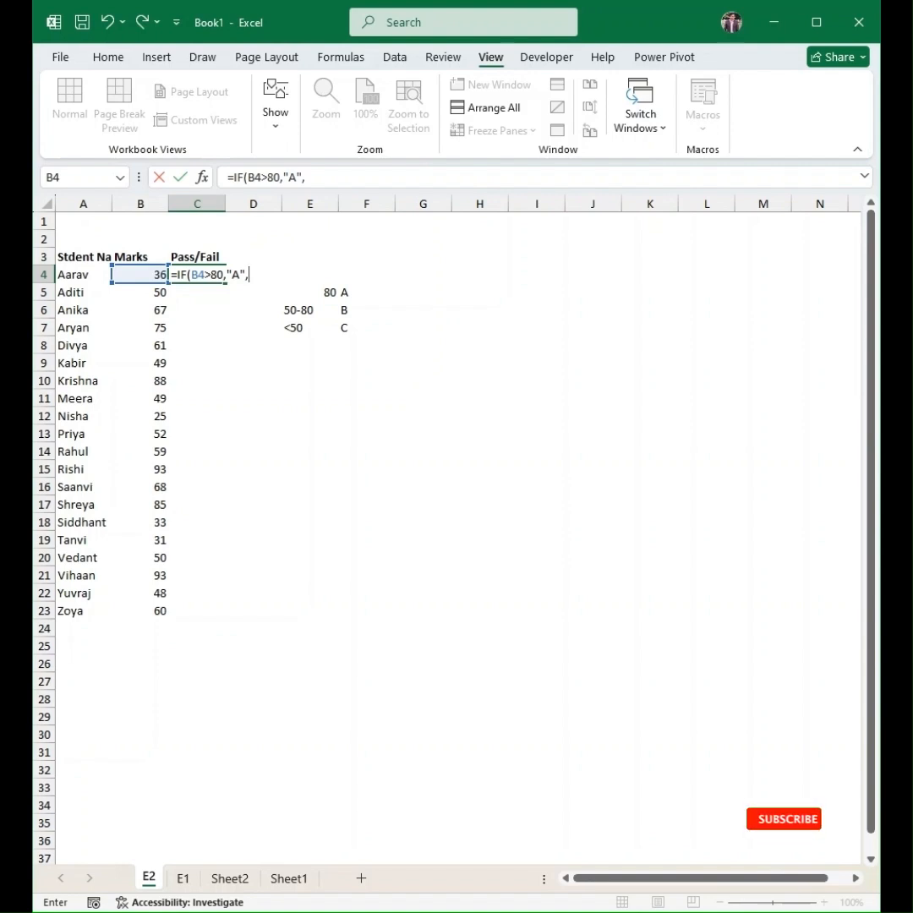
Complete the C4 formula with a nested IF that returns "B" when B4>50 and "C" otherwise.
text(IF()
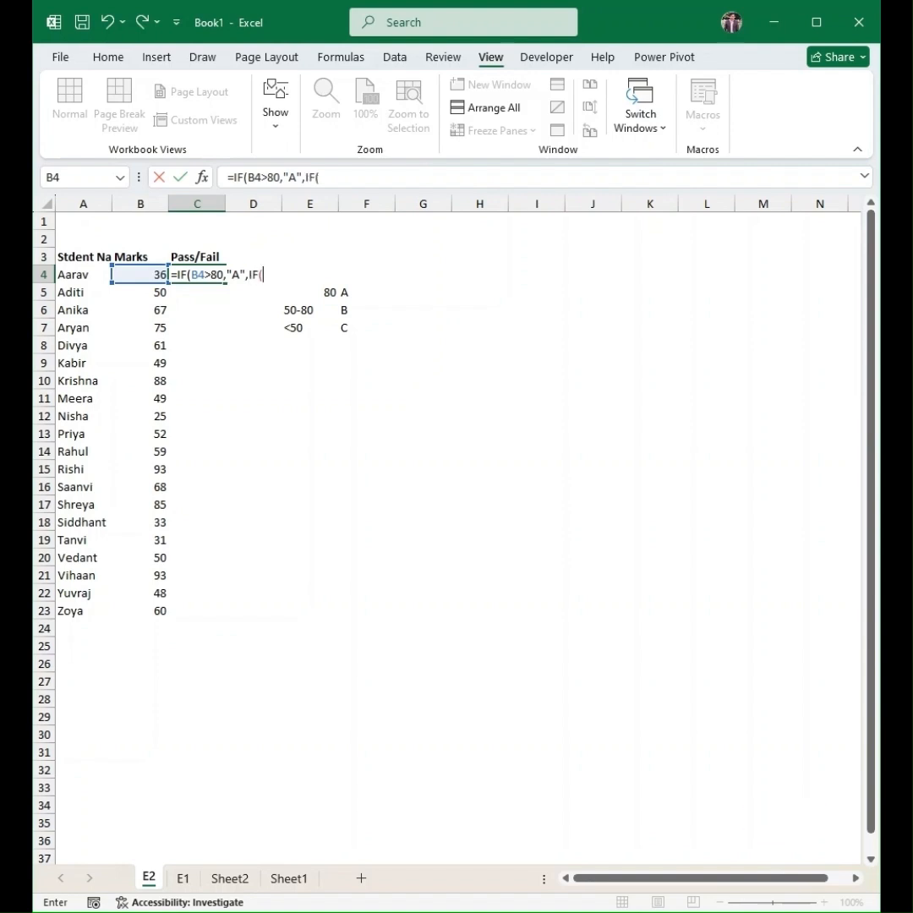
key(Left)
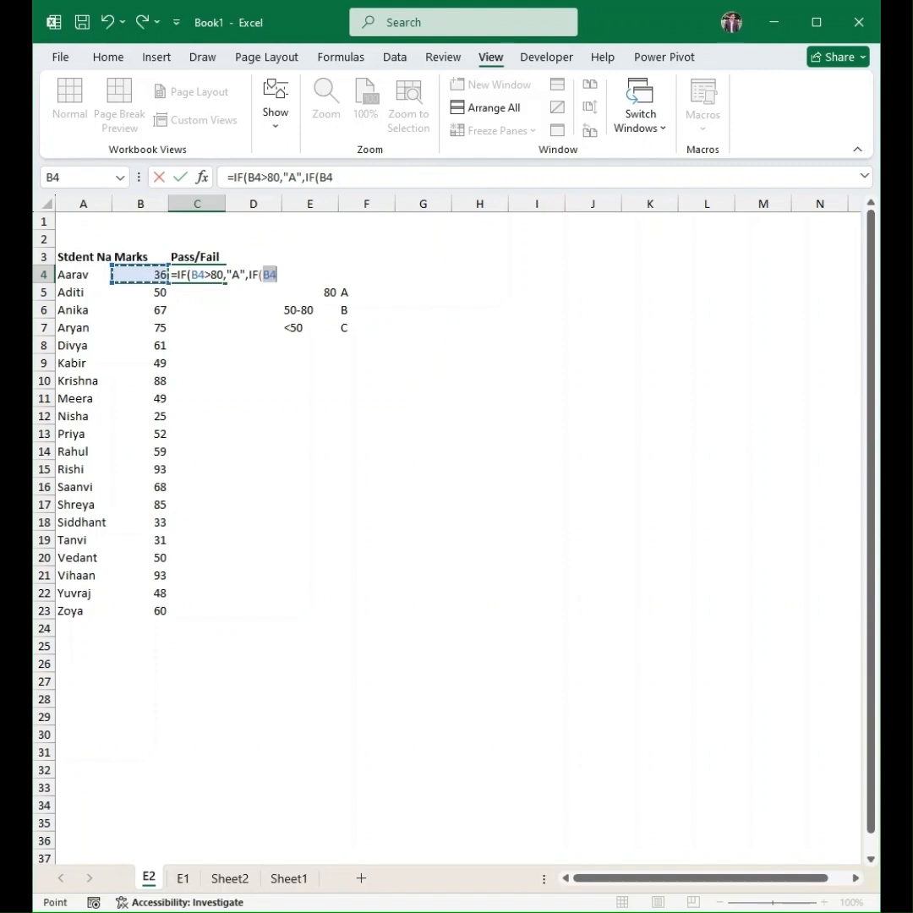
text(>50,"B)
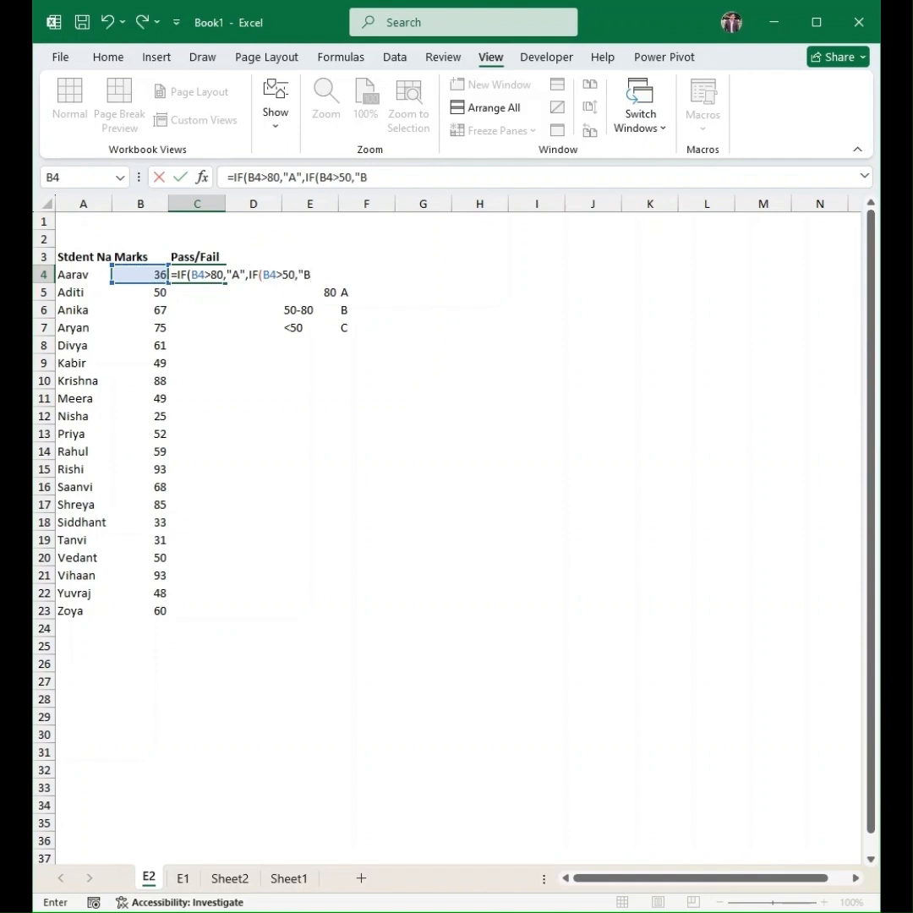
text(",)
text("C"))
key(Return)
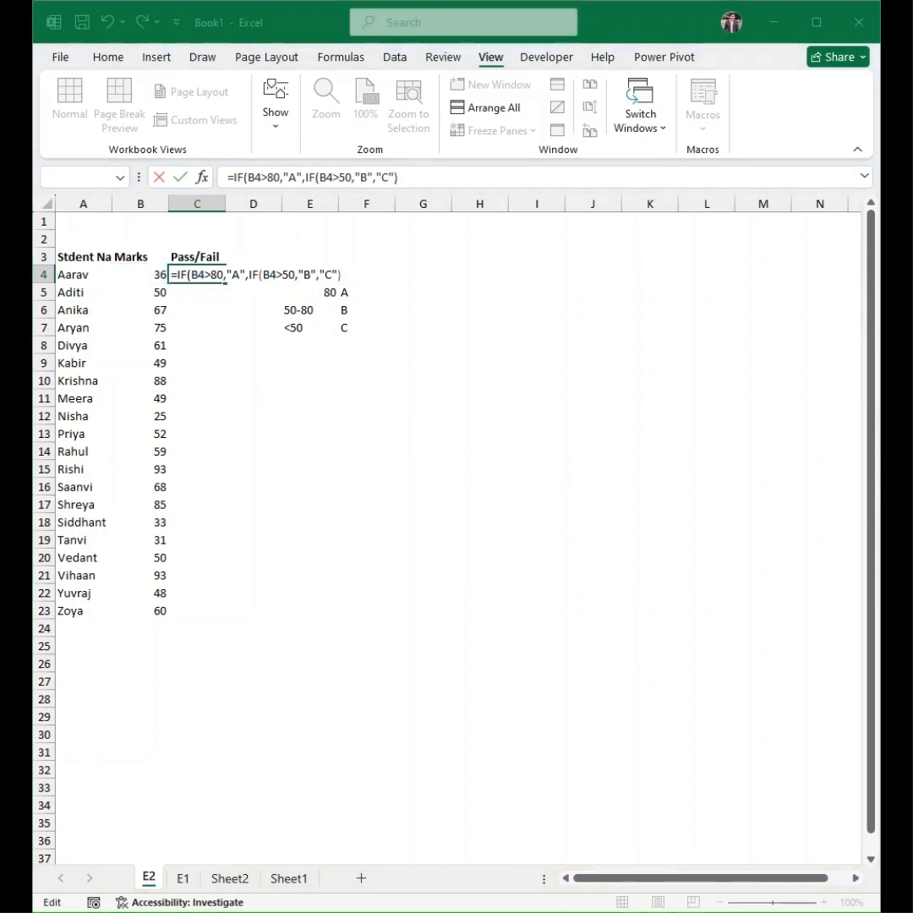
Copy the nested IF grade formula from C4 to every student row down to C23.
key(Up)
key(ctrl+c)
key(Left)
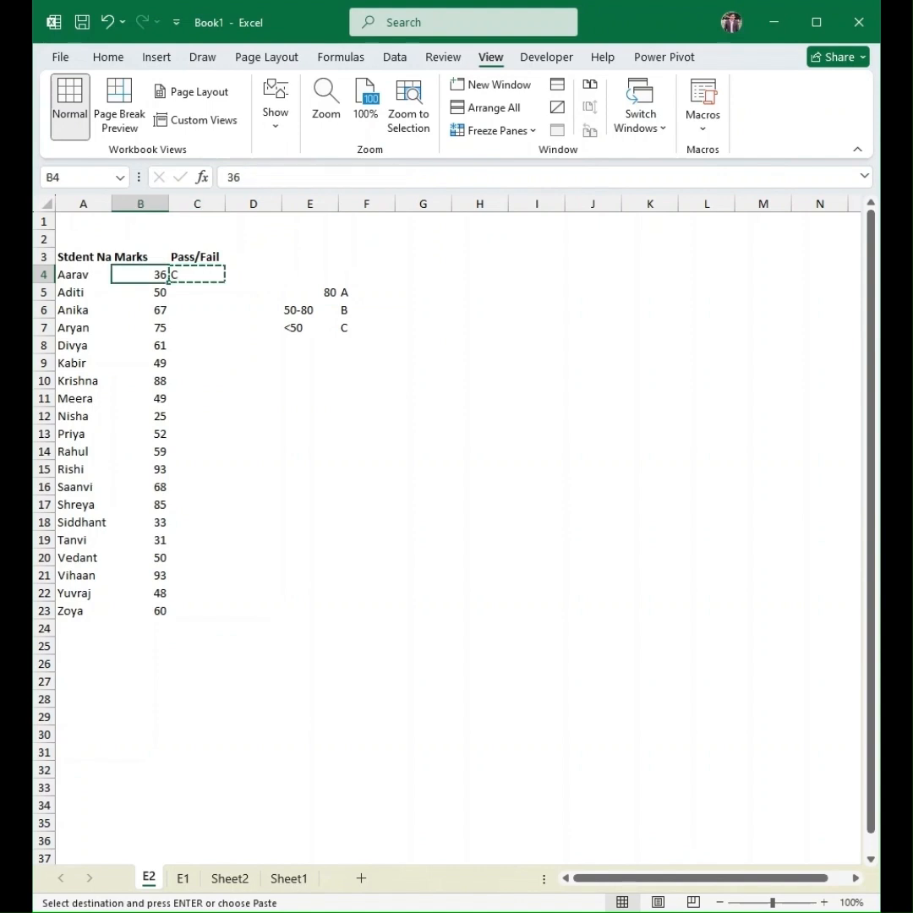
key(ctrl+Down)
key(Right)
key(ctrl+shift+Up)
key(ctrl+v)
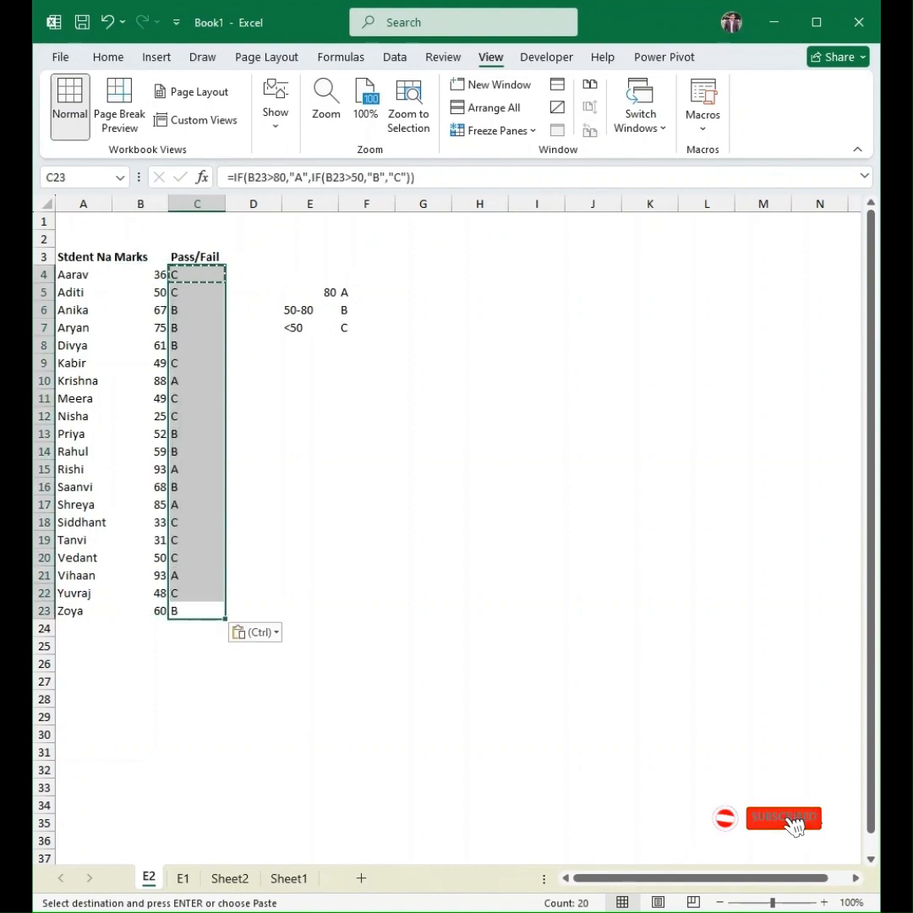
Check the grades against the marks, examining the B marks in rows 6-8 and 13-14 and the A results in rows 10, 17 and 21.
drag(196, 275, 157, 344)
ctrl+drag(157, 434, 158, 448)
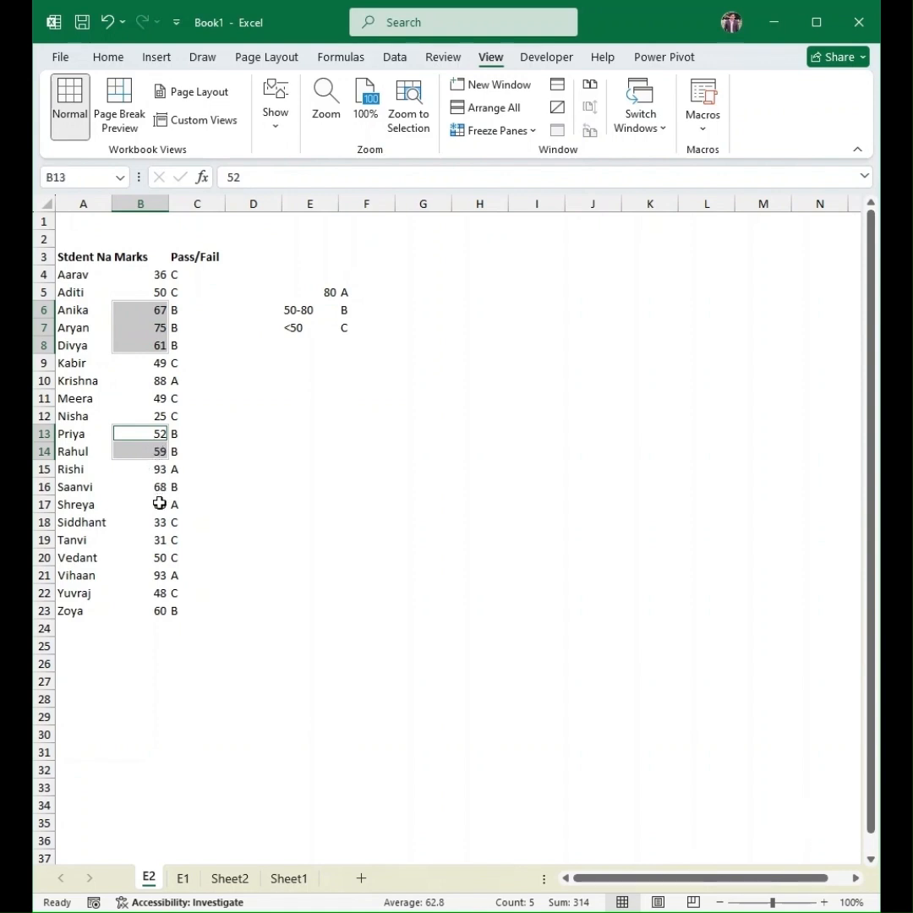
click(162, 327)
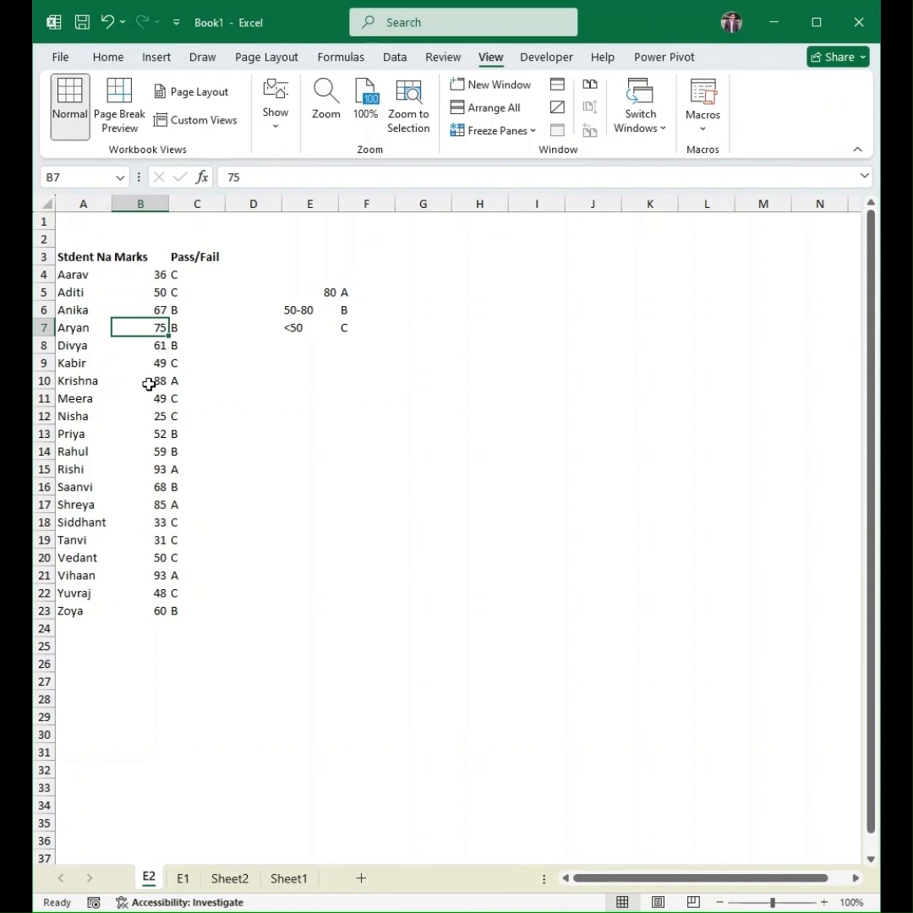
click(157, 559)
drag(177, 564, 171, 570)
click(142, 575)
ctrl+click(179, 576)
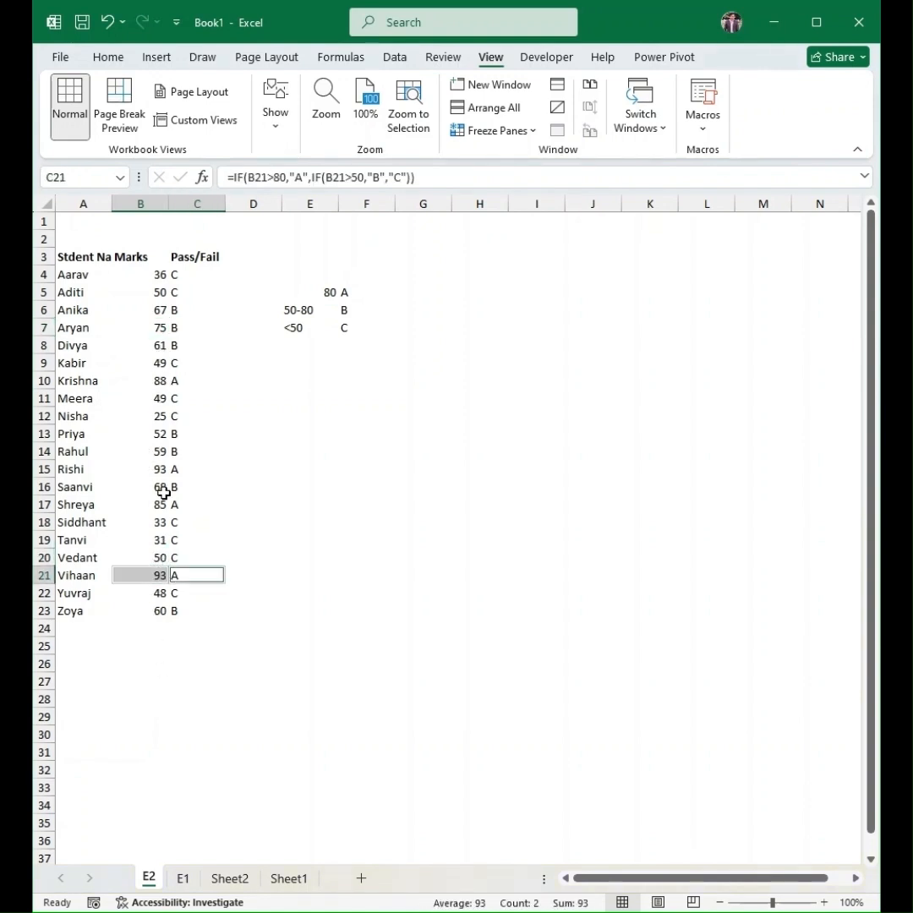
drag(159, 504, 179, 504)
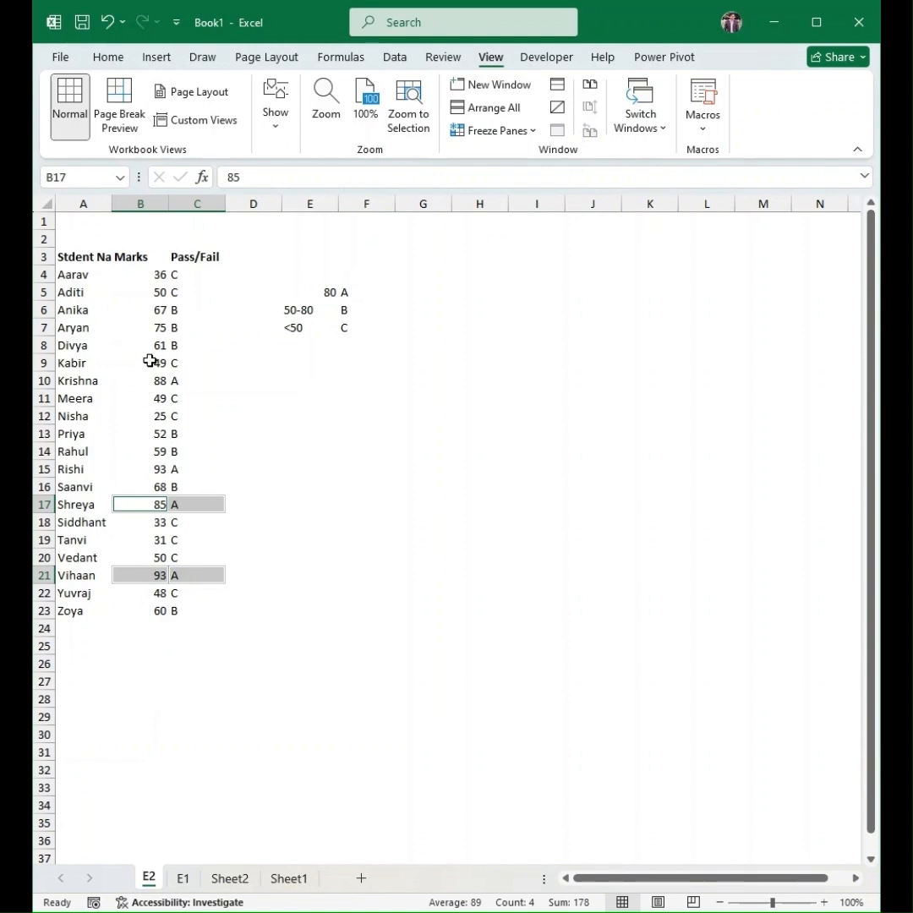
drag(152, 380, 189, 380)
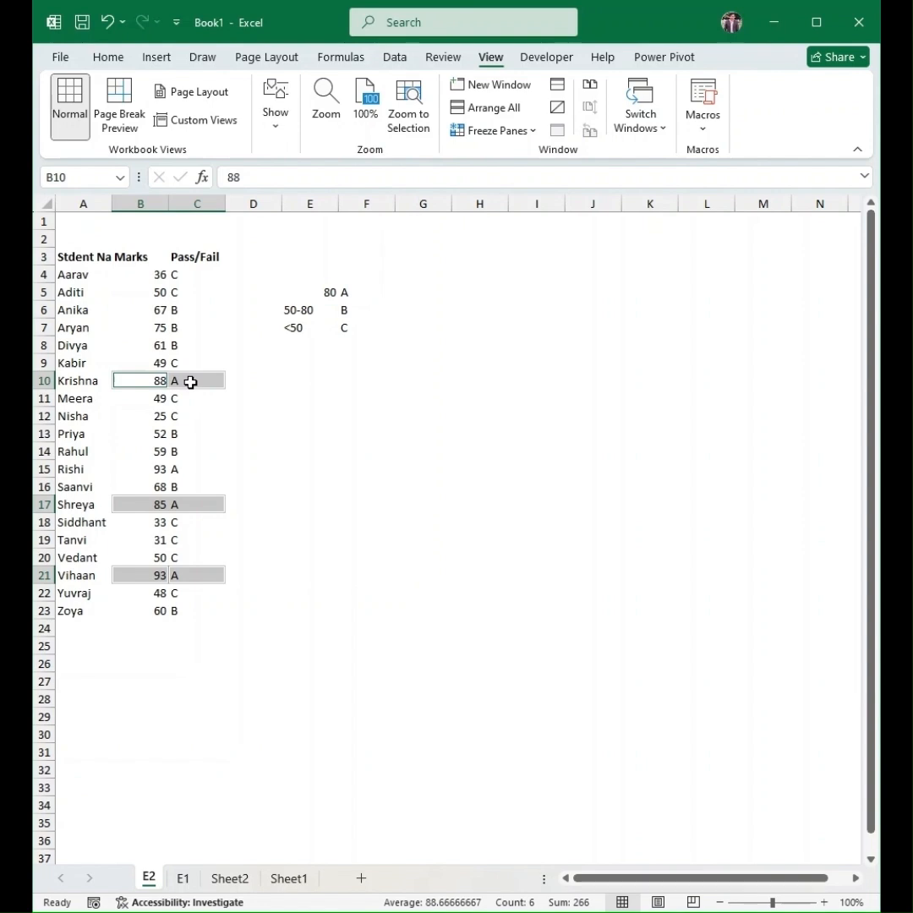
key(ctrl+Up)
key(Down)
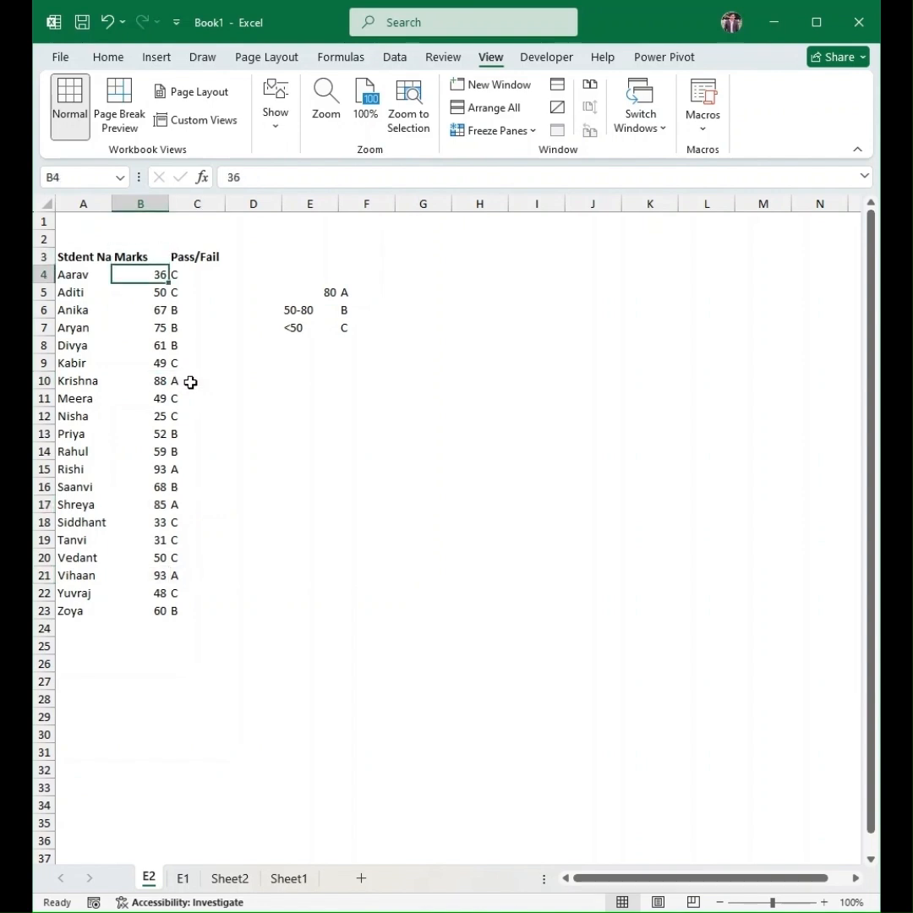
key(Up)
key(Left)
key(ctrl+shift+Right)
key(ctrl+shift+Down)
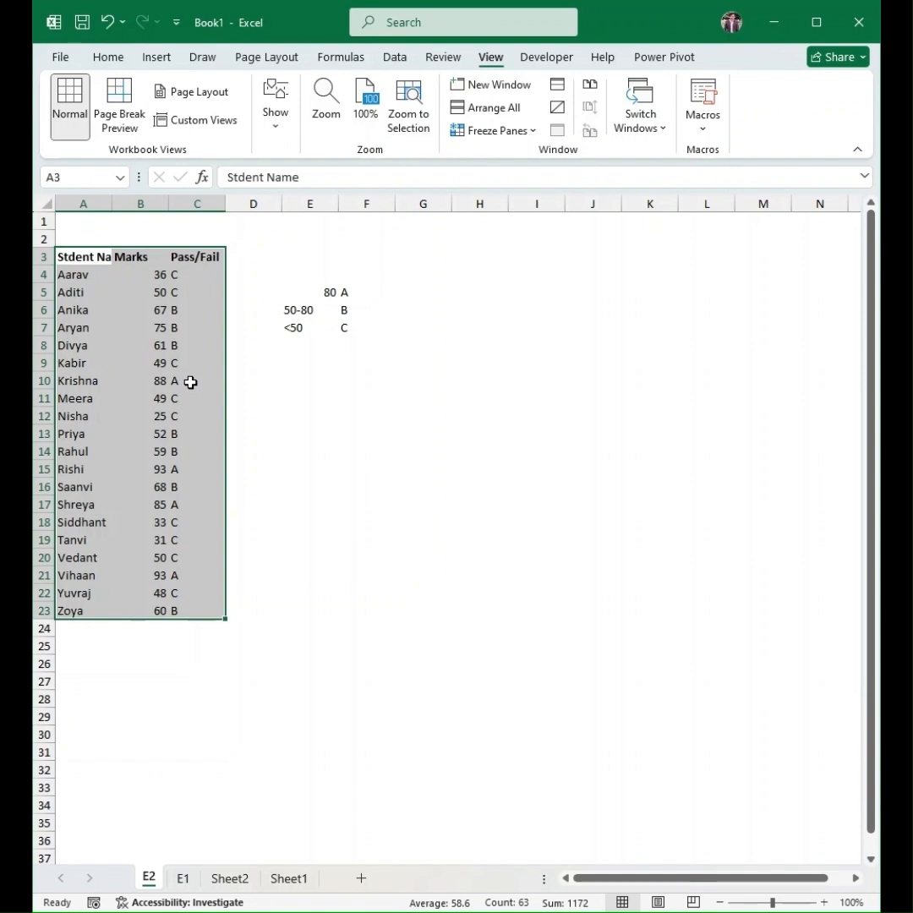
key(Left)
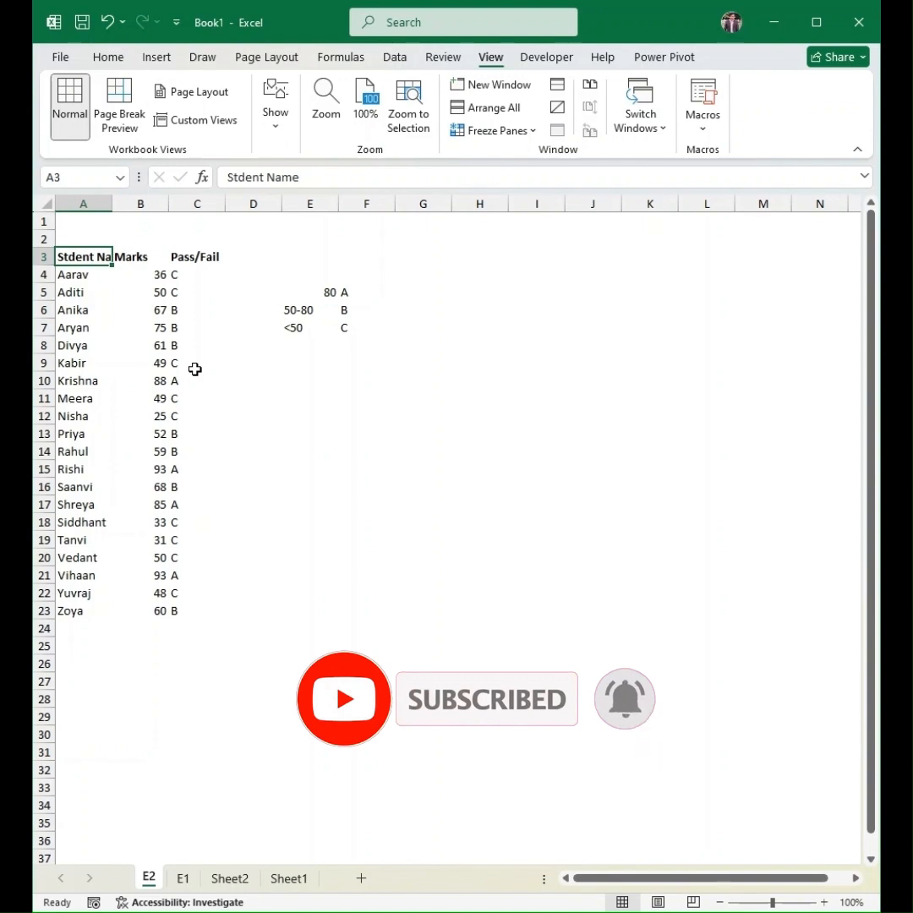
key(ctrl+a)
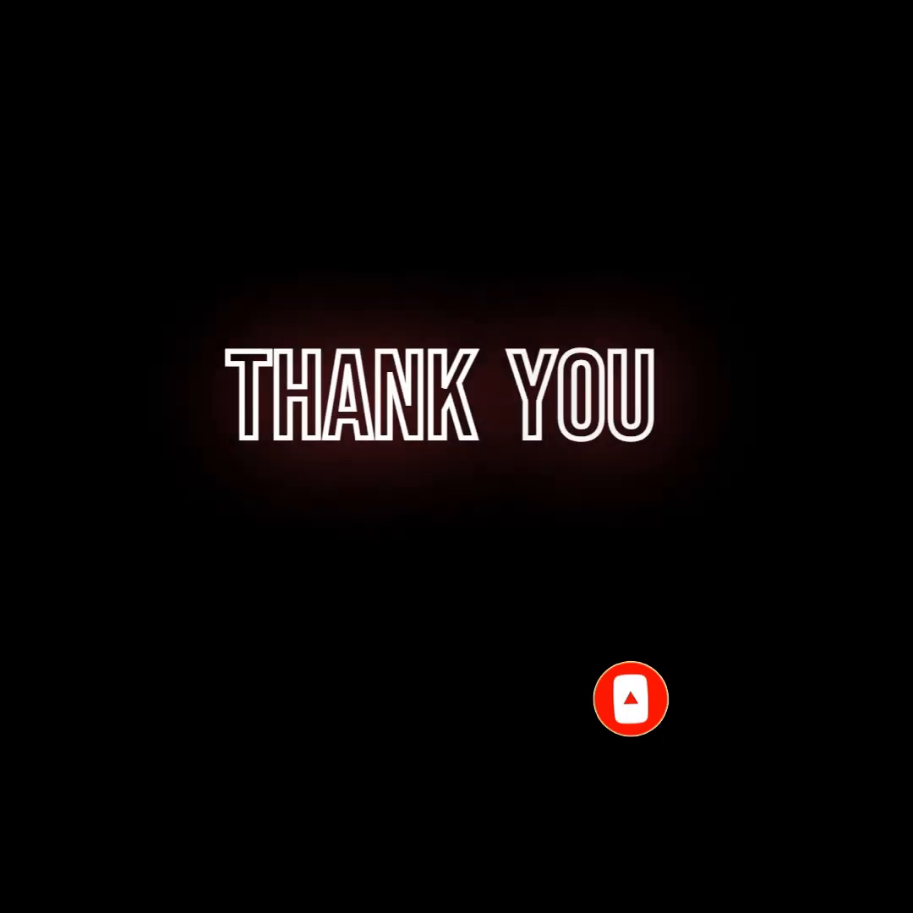